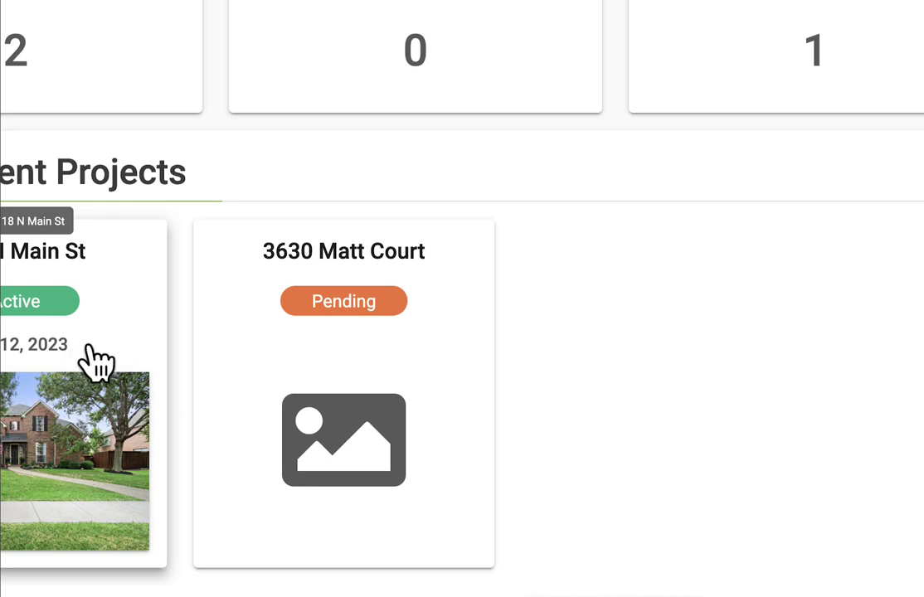
- Open the active project and go to its media gallery
left_click(96, 360)
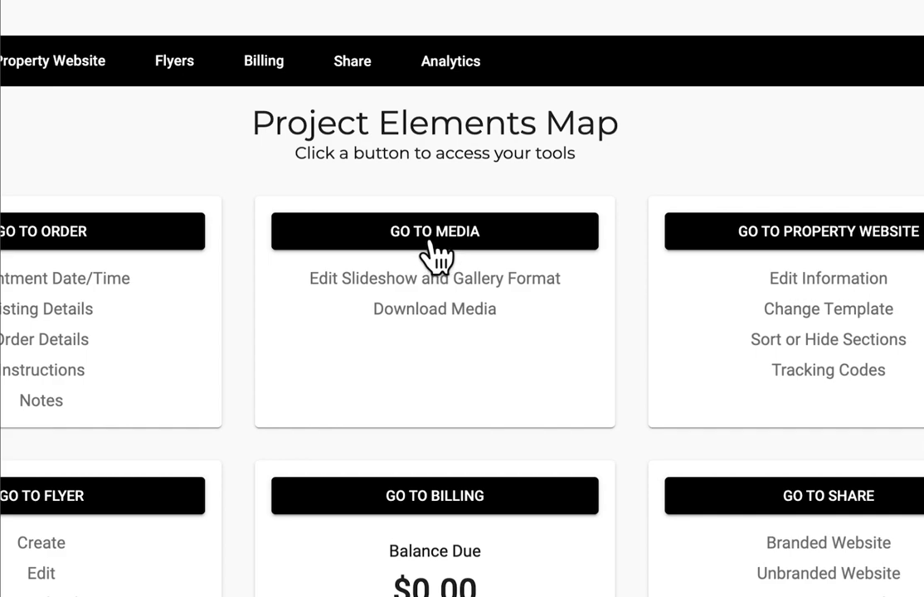
left_click(431, 244)
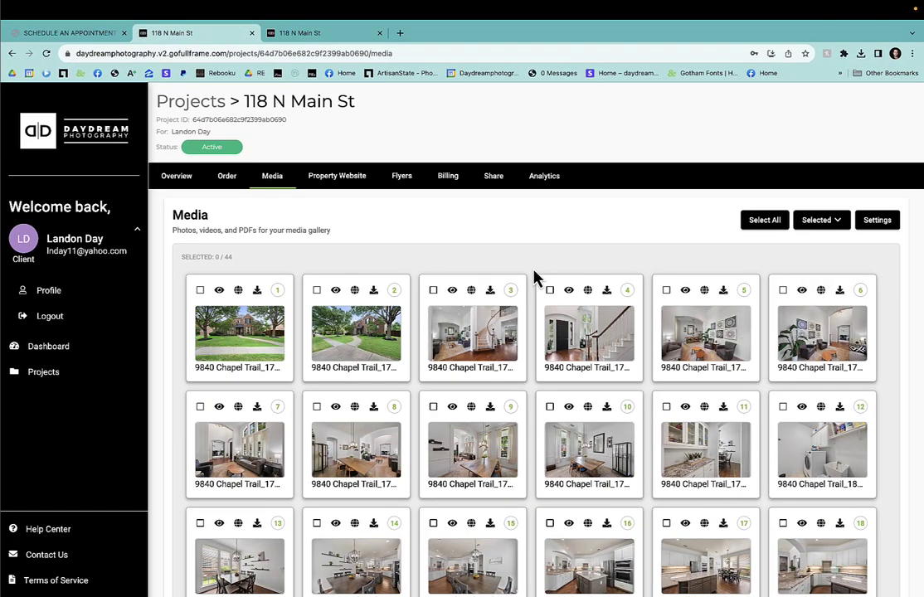
scroll(535, 278, "down", 2)
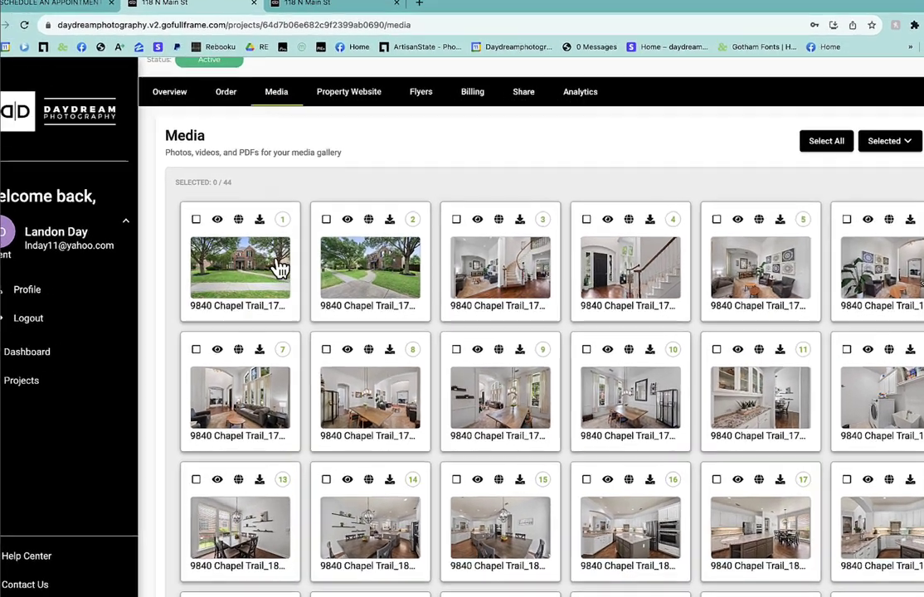
- Move the front exterior photo to second place and bring dining and living room photos forward into positions 3 to 5
left_click_drag(275, 268, 400, 272)
left_click_drag(577, 241, 544, 253)
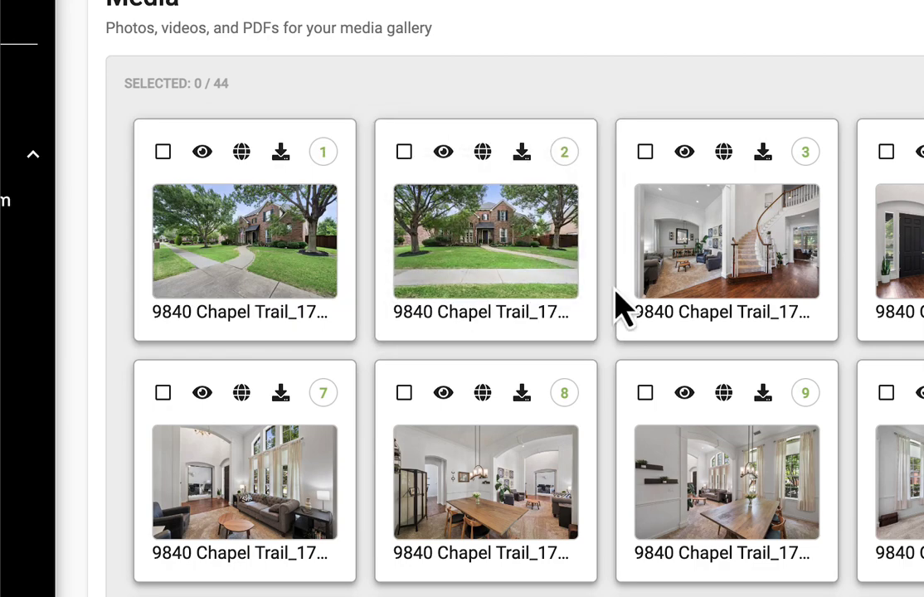
left_click_drag(734, 479, 651, 291)
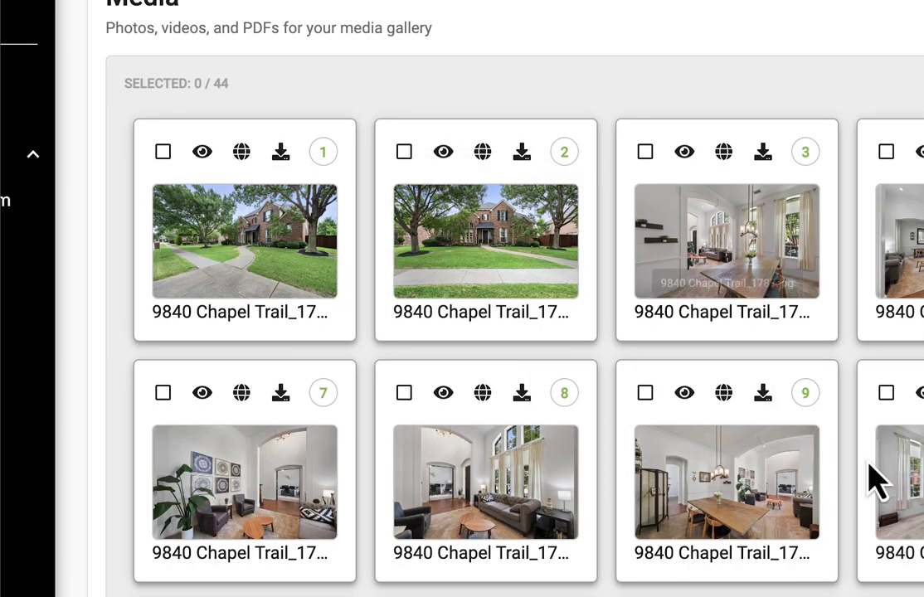
left_click_drag(874, 478, 747, 380)
left_click_drag(581, 465, 704, 442)
left_click_drag(648, 427, 923, 295)
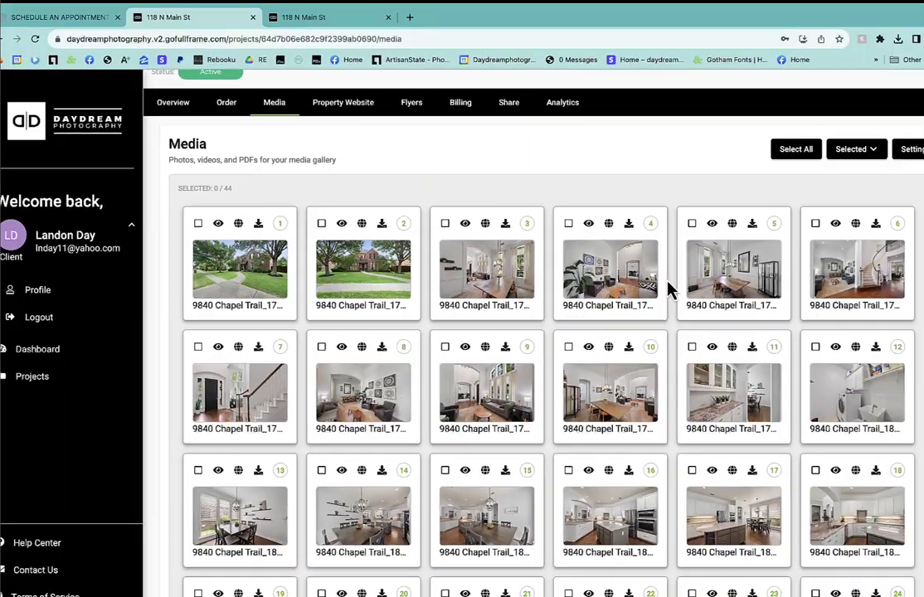
- Rearrange the gallery so the staircase, living room sofa, pantry and laundry room photos occupy positions 3 to 6
scroll(923, 495, "down", 1)
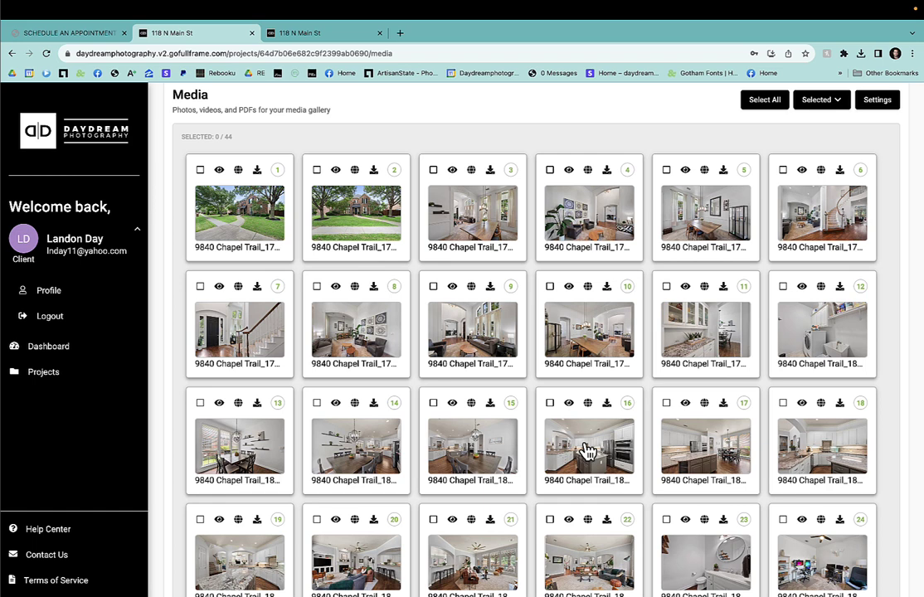
left_click_drag(489, 347, 443, 237)
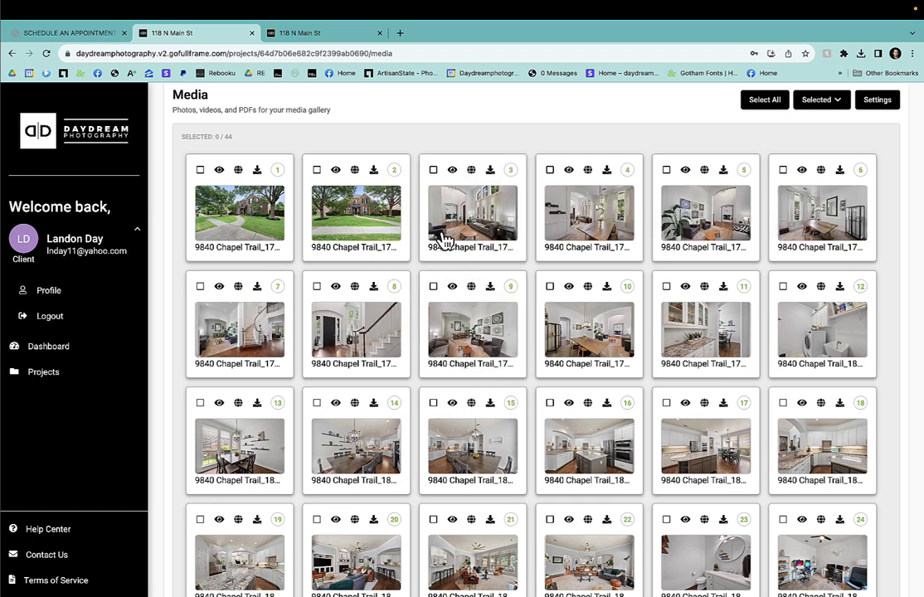
left_click_drag(576, 323, 554, 232)
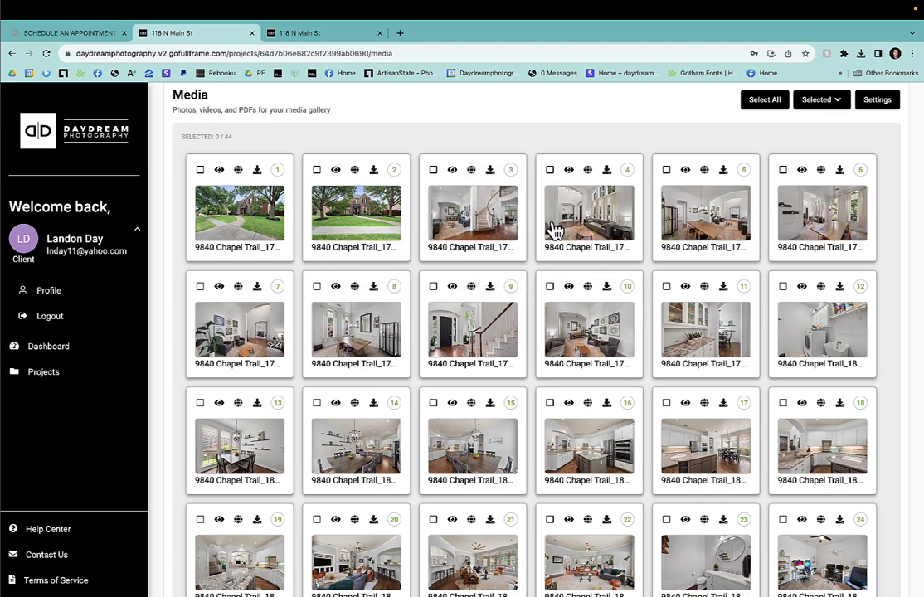
left_click_drag(719, 323, 712, 213)
left_click_drag(786, 355, 787, 223)
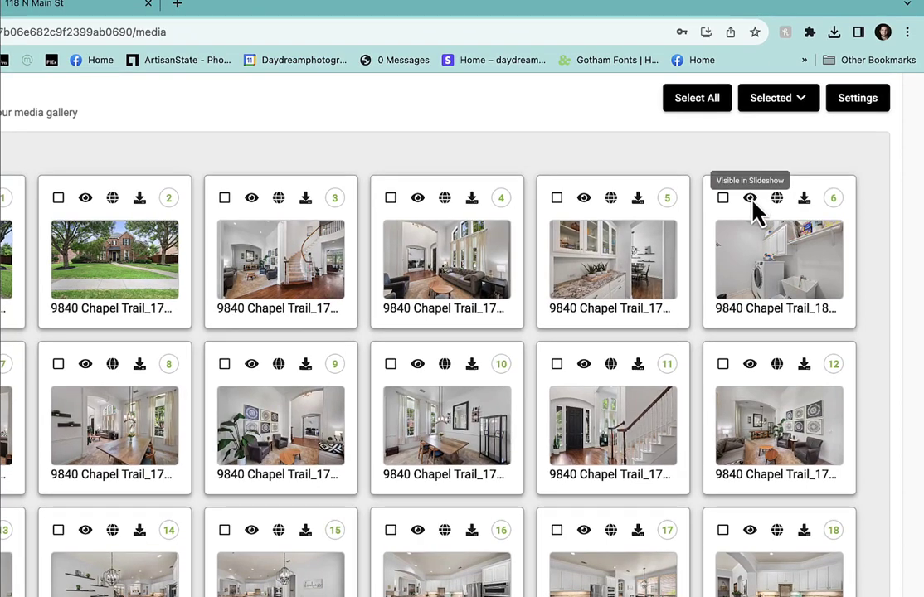
- Hide the laundry room photo from the slideshow, and hide photos 3, 4, 9 and 10 together as a selection
left_click(751, 199)
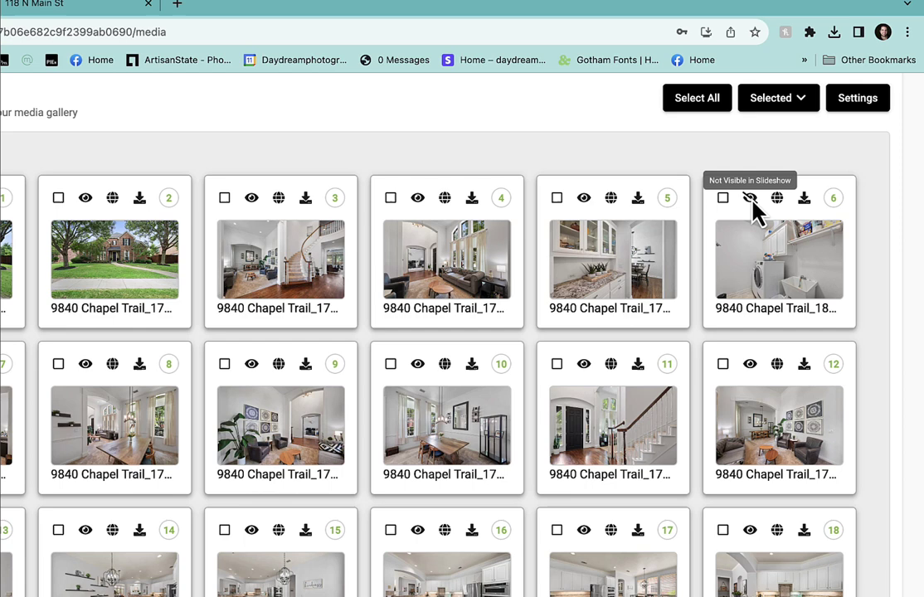
left_click(391, 365)
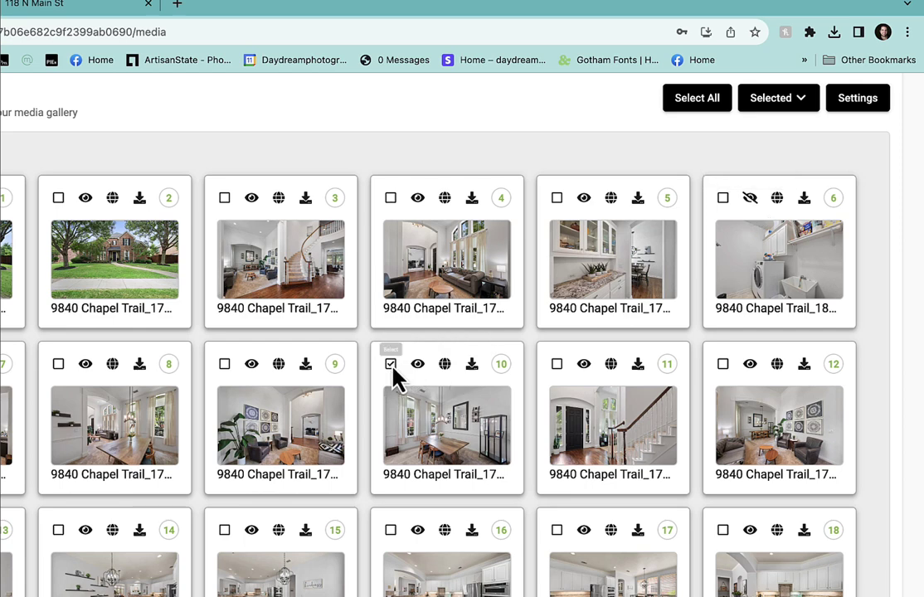
left_click(225, 364)
left_click(225, 199)
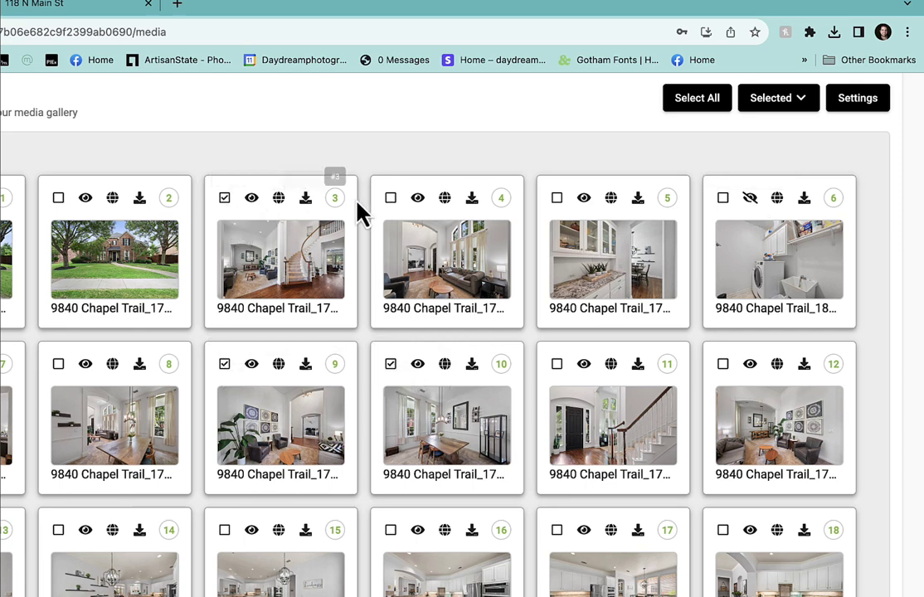
left_click(391, 198)
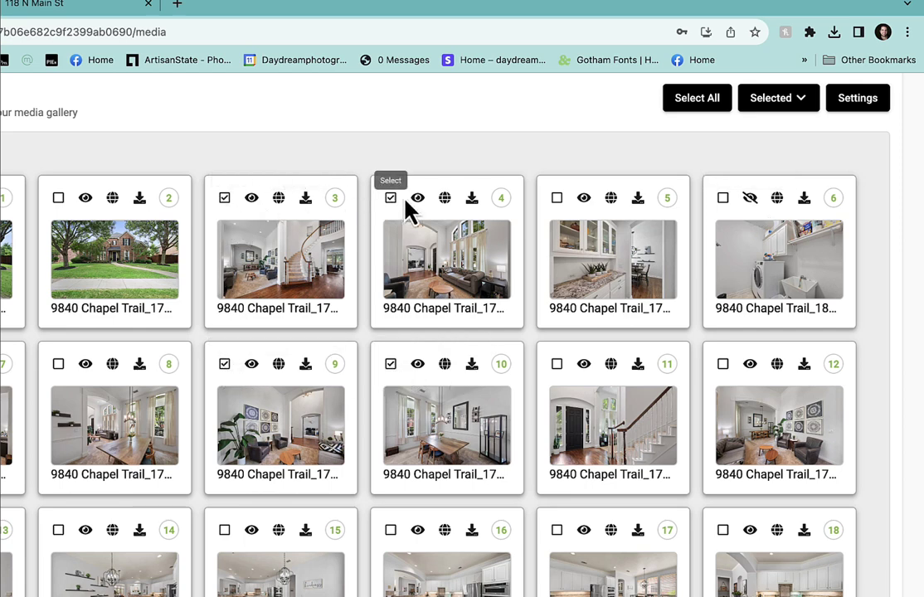
left_click(803, 101)
left_click(769, 172)
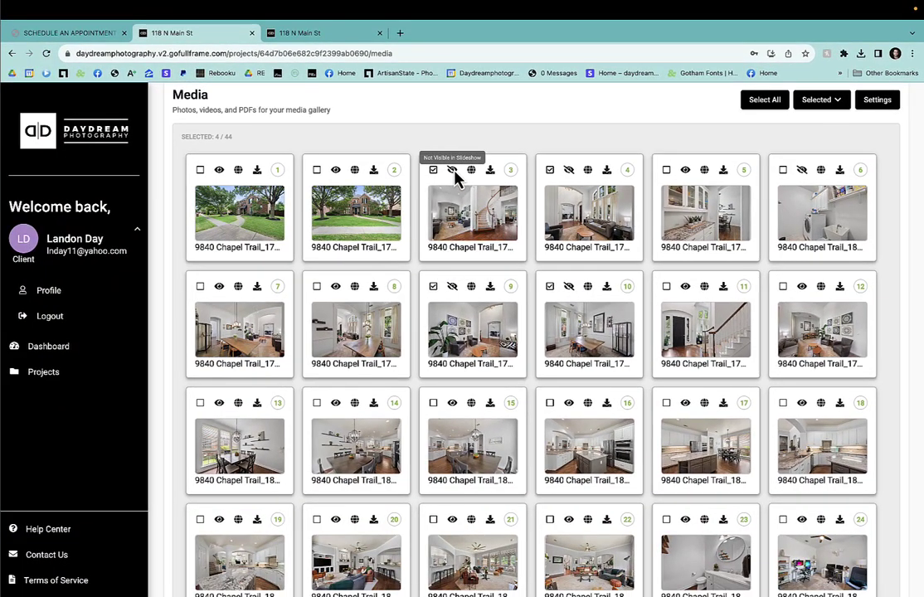
- Make the staircase photo visible in the slideshow again and try to move it to second place
left_click(452, 170)
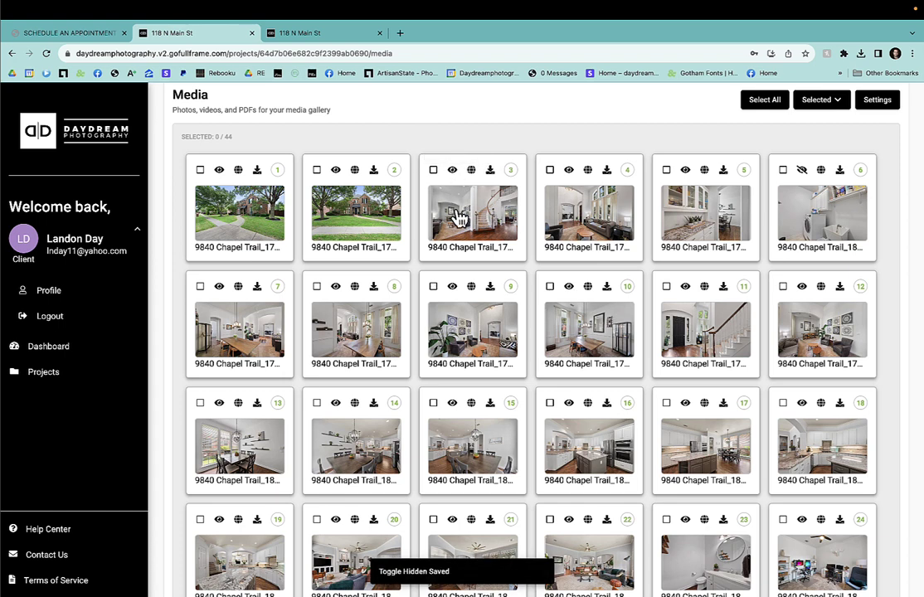
left_click_drag(459, 218, 320, 214)
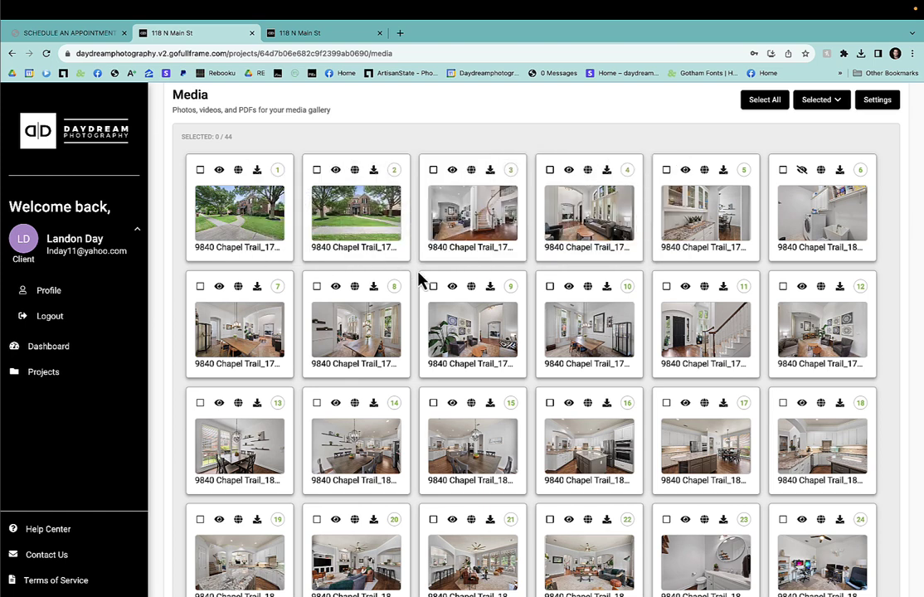
- Open the project's property website settings, review the available website templates and cancel the template selection
scroll(417, 282, "down", 1)
scroll(417, 281, "up", 3)
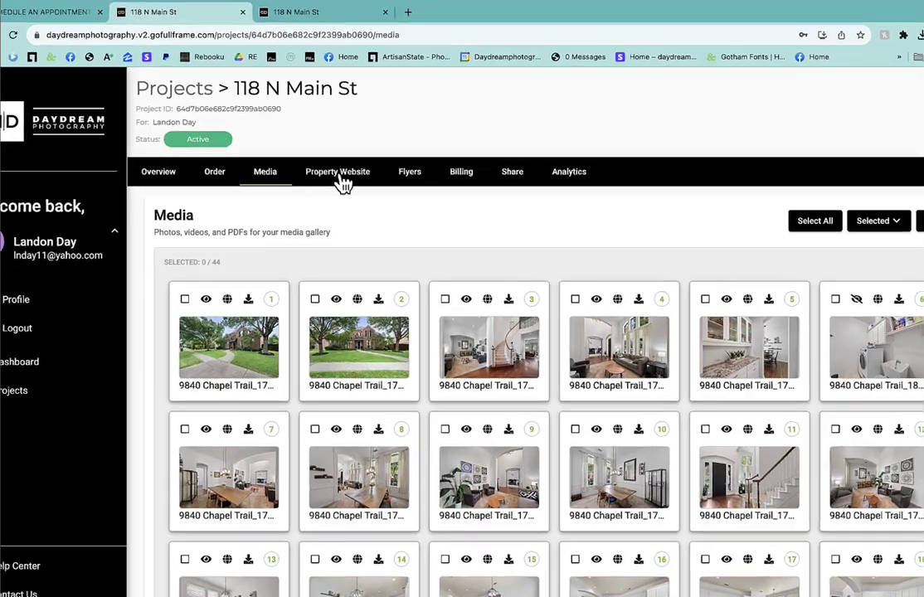
left_click(340, 179)
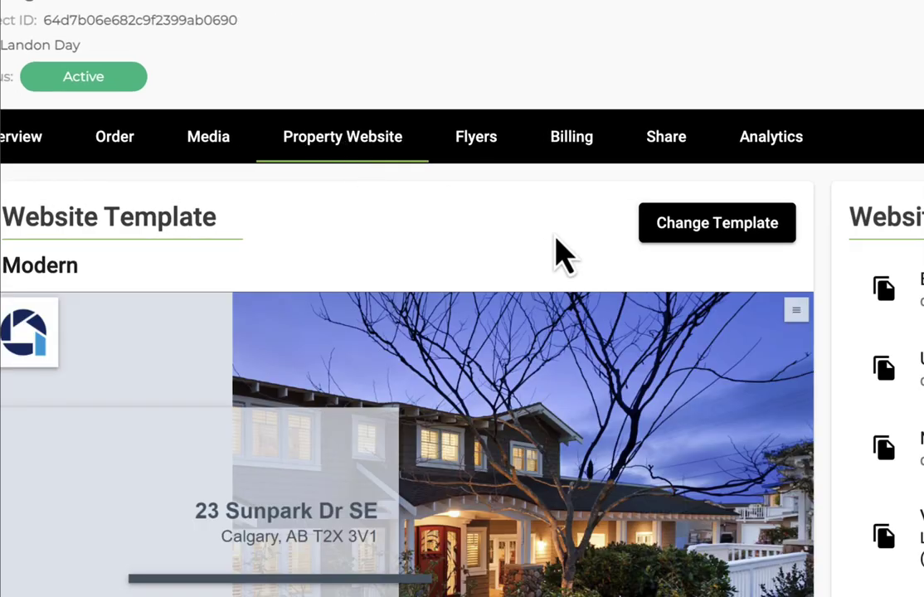
left_click(684, 236)
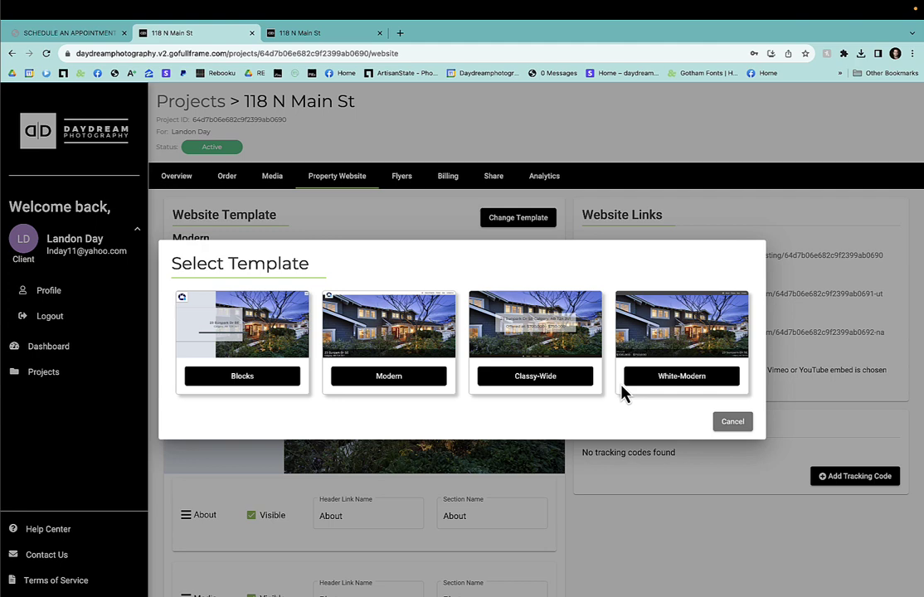
left_click(733, 425)
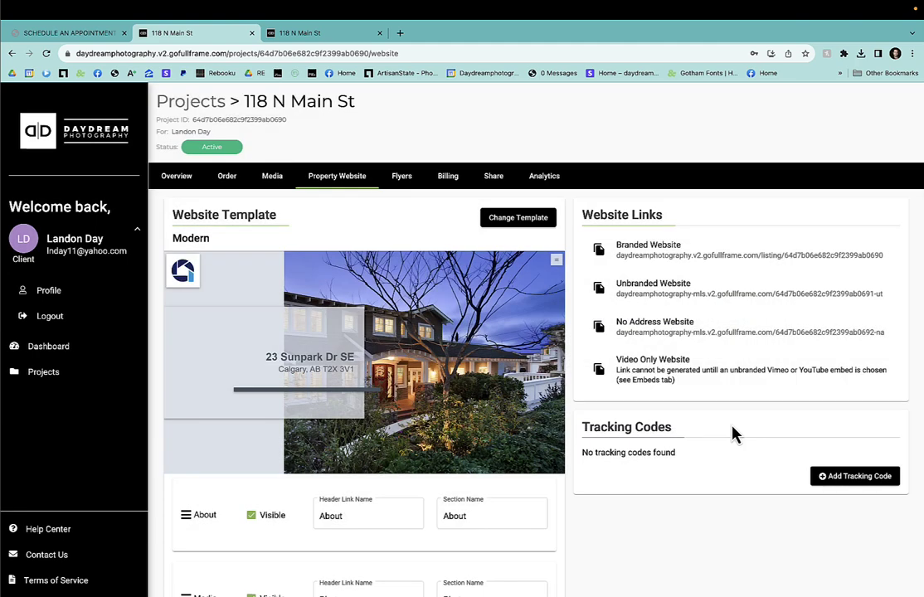
- Open the branded property website and examine its cover image, About and Features sections
left_click(672, 257)
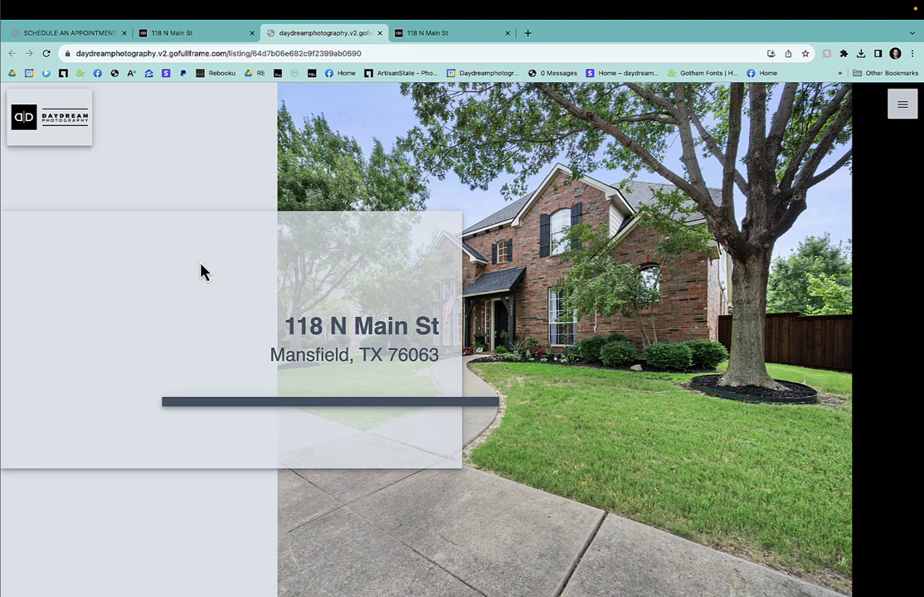
scroll(203, 271, "down", 5)
scroll(201, 271, "down", 2)
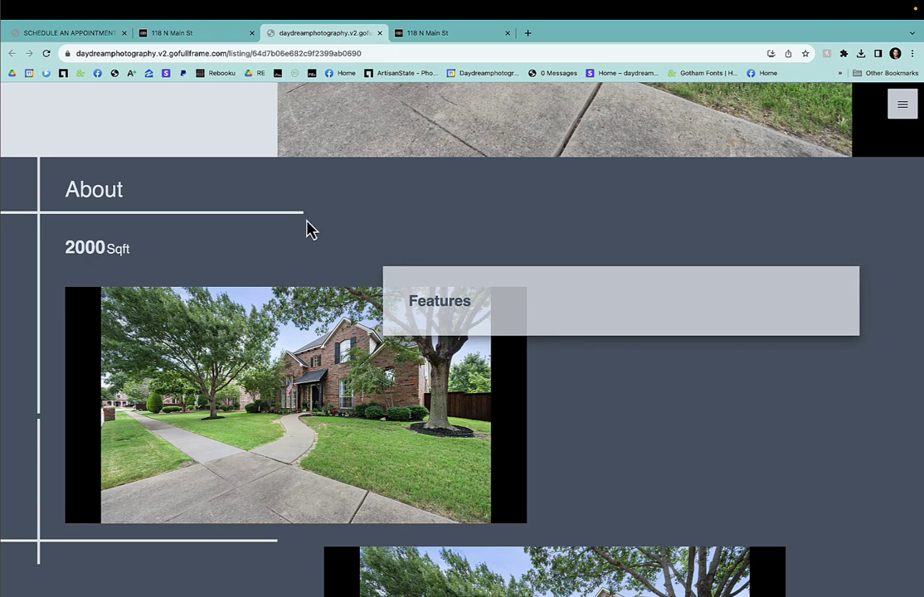
scroll(404, 367, "down", 5)
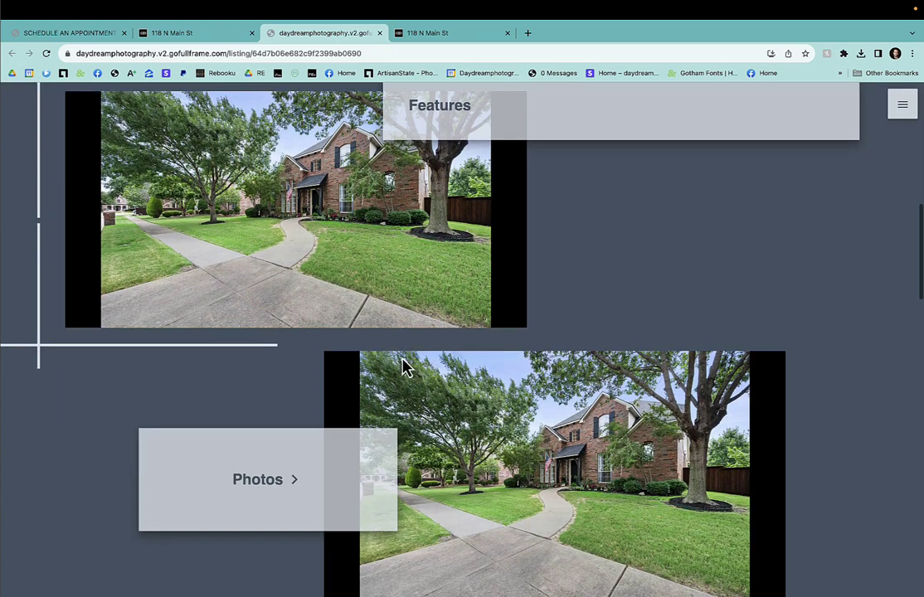
scroll(268, 266, "down", 1)
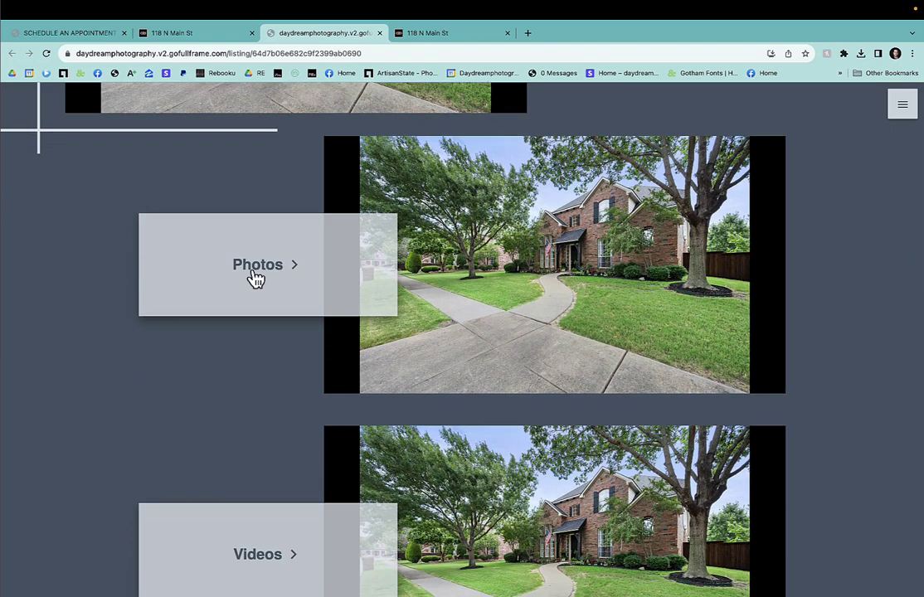
- Look through the website's Photos gallery and close it
left_click(256, 276)
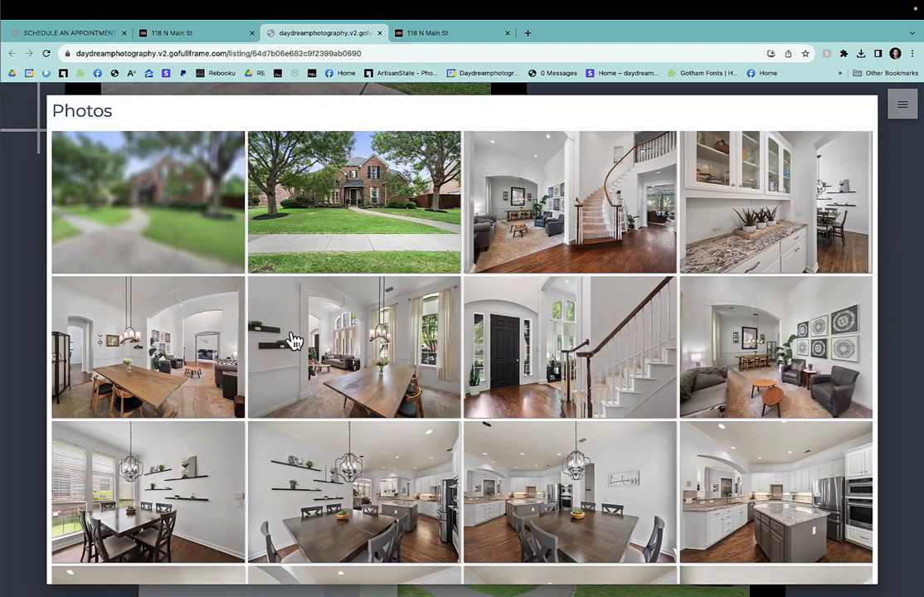
scroll(292, 336, "down", 15)
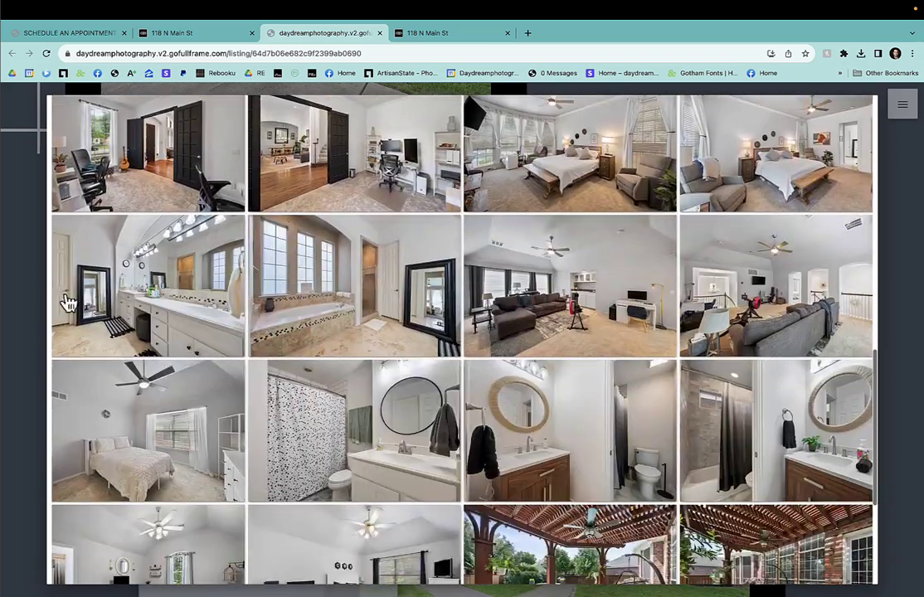
left_click(25, 306)
- Open the website's 3D tour, walk through the 3D Home view from the front yard via the foyer to the hallway, and close it
scroll(150, 347, "down", 2)
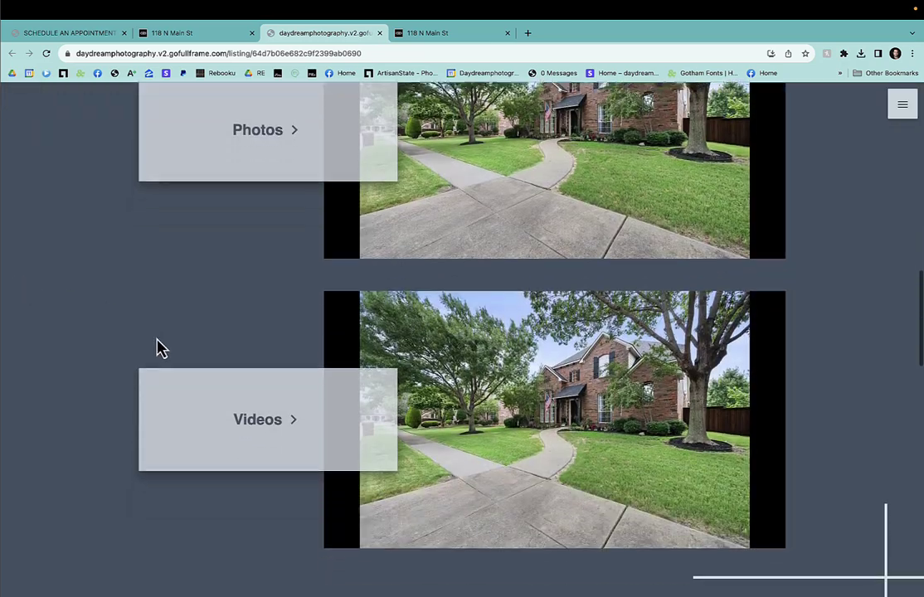
left_click(236, 446)
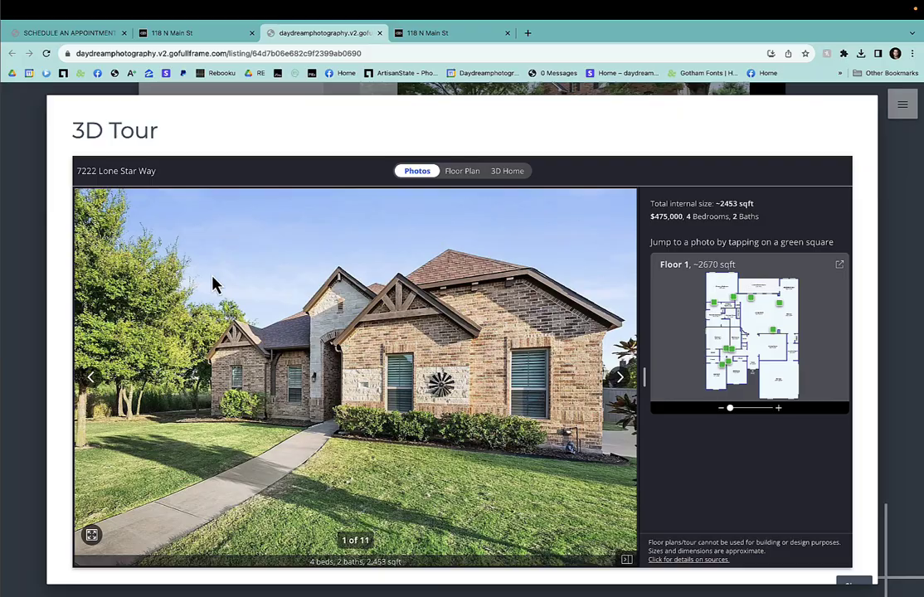
left_click(515, 173)
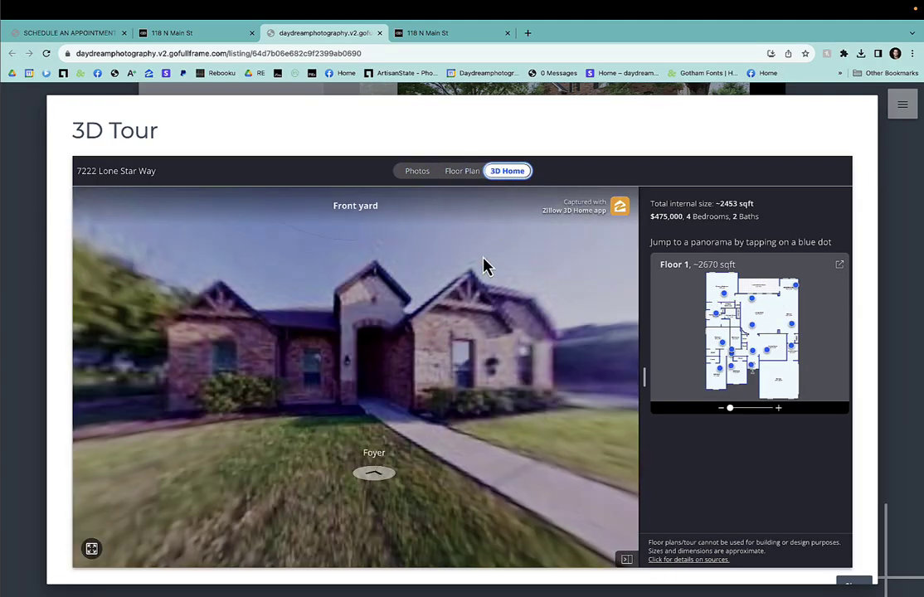
mouse_move(473, 336)
left_mouse_down()
mouse_move(302, 336)
mouse_move(505, 321)
mouse_move(495, 354)
mouse_move(489, 336)
left_mouse_up()
left_click(398, 474)
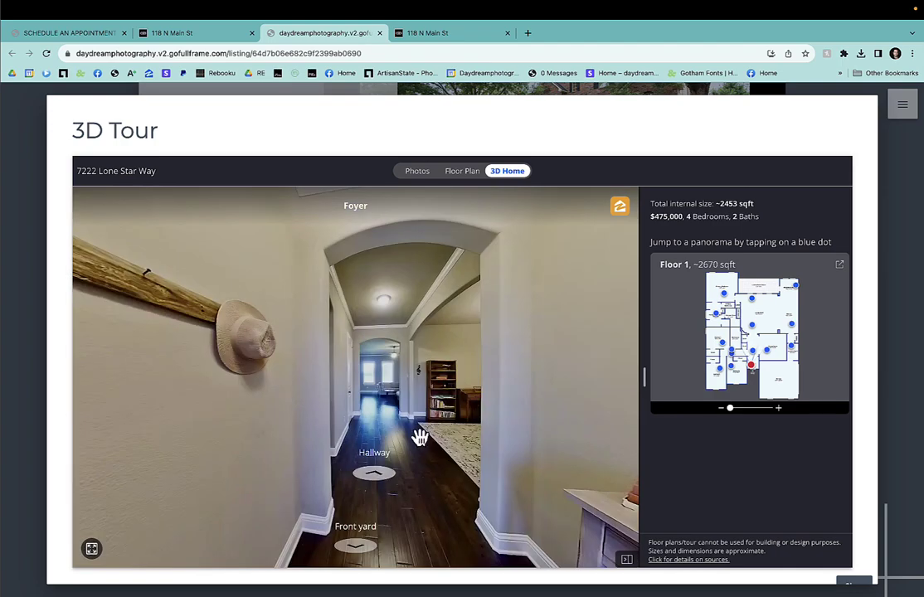
mouse_move(419, 432)
left_mouse_down()
mouse_move(283, 429)
mouse_move(329, 445)
mouse_move(155, 443)
mouse_move(245, 443)
left_mouse_up()
left_click(298, 478)
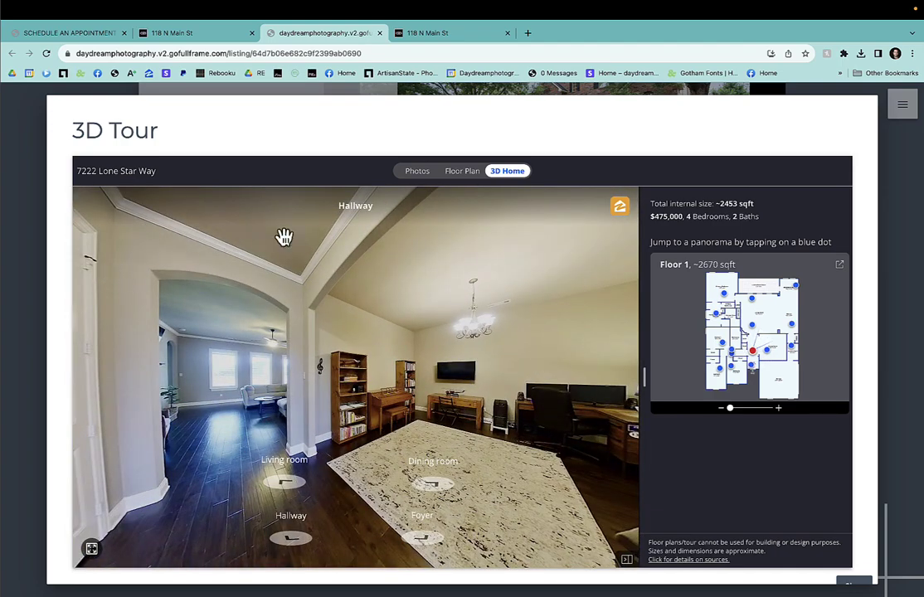
scroll(29, 269, "down", 10)
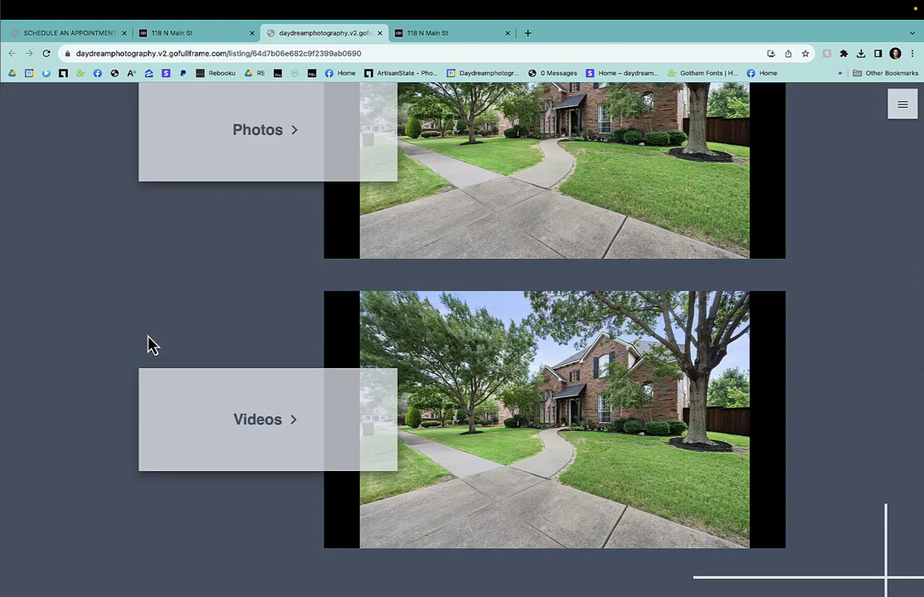
- Examine the website's map section and the agent and company contact cards
scroll(149, 344, "down", 5)
scroll(149, 344, "down", 4)
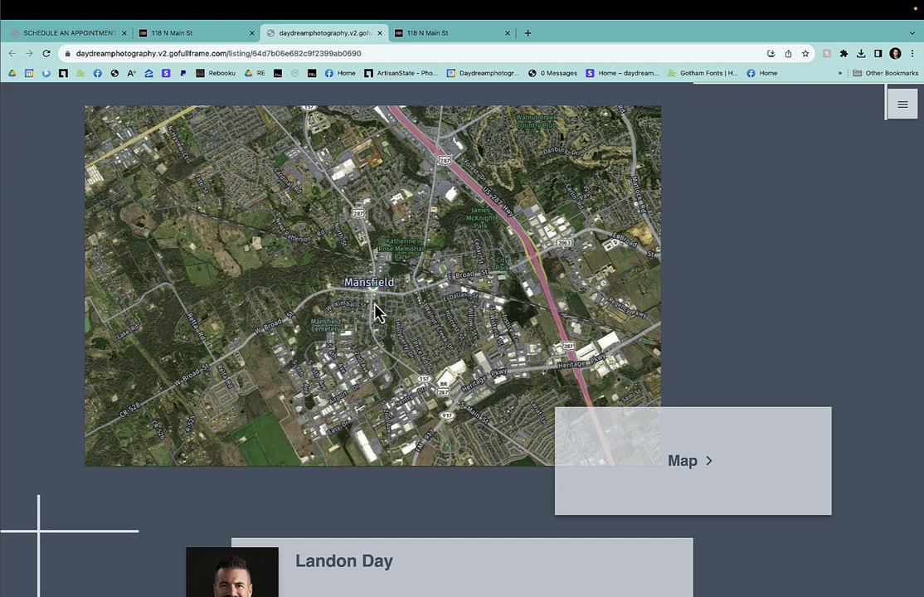
scroll(374, 355, "down", 7)
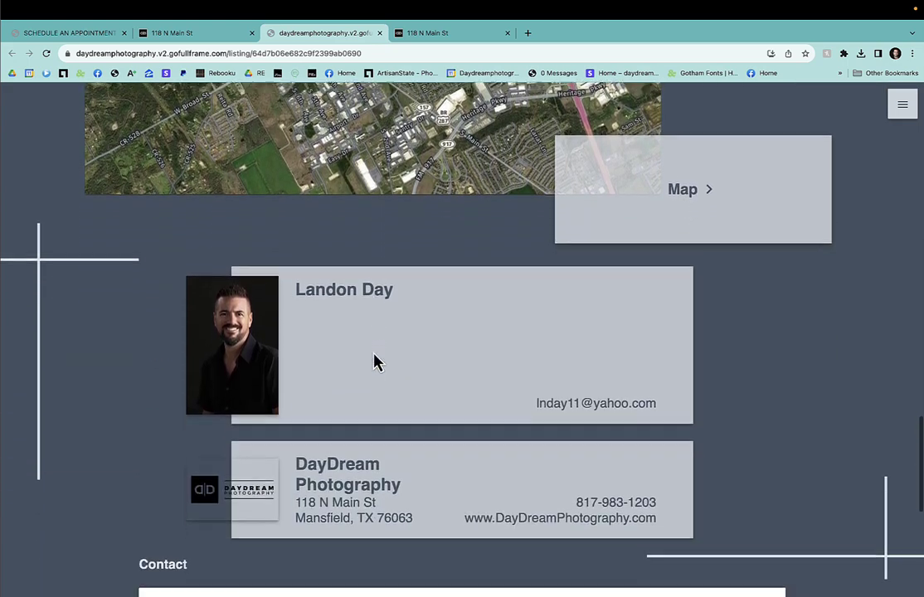
- Examine the contact form and the footer logos at the end of the branded property website
scroll(374, 362, "down", 1)
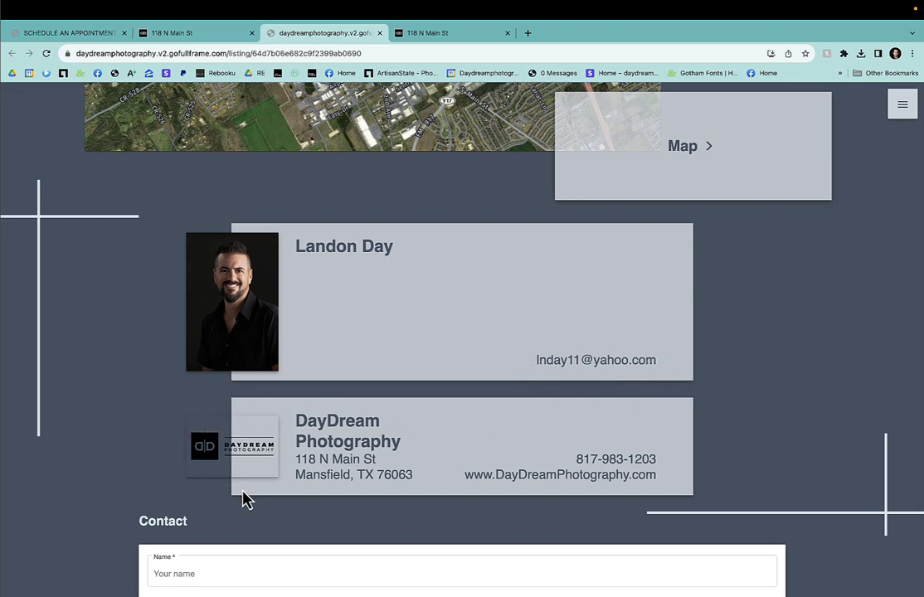
scroll(569, 469, "down", 5)
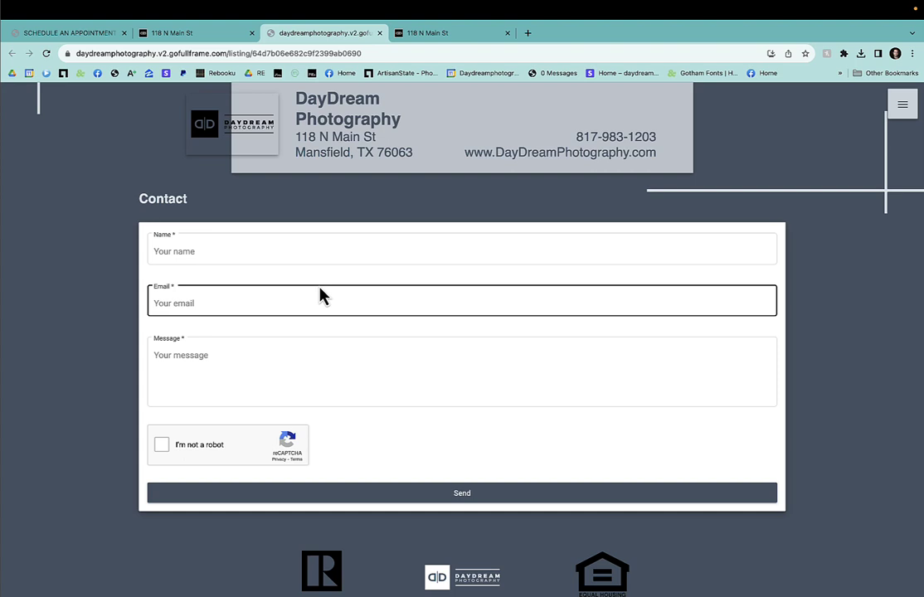
scroll(320, 287, "down", 1)
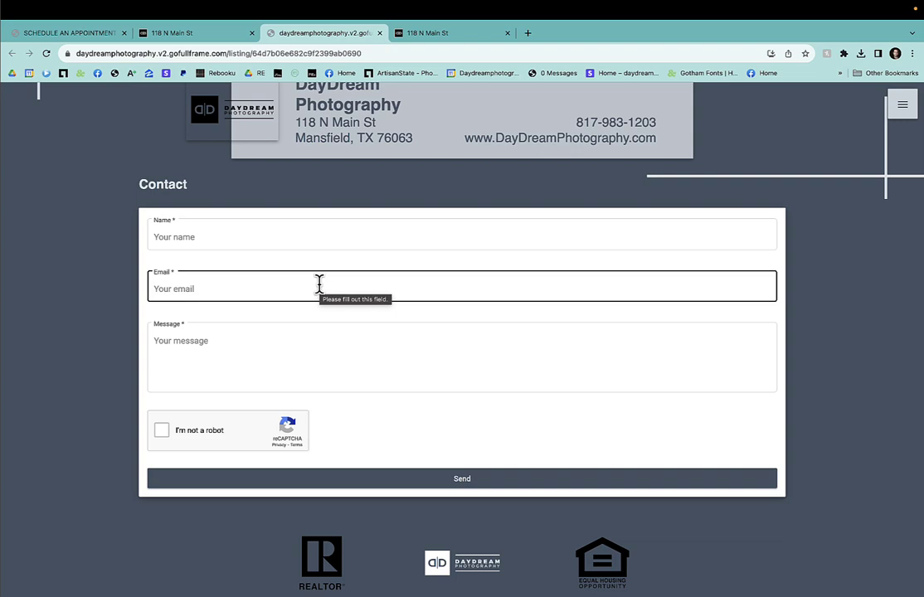
- Return to the project and start a new flyer based on the Windows of Blue template
key("ctrl+shift+Tab")
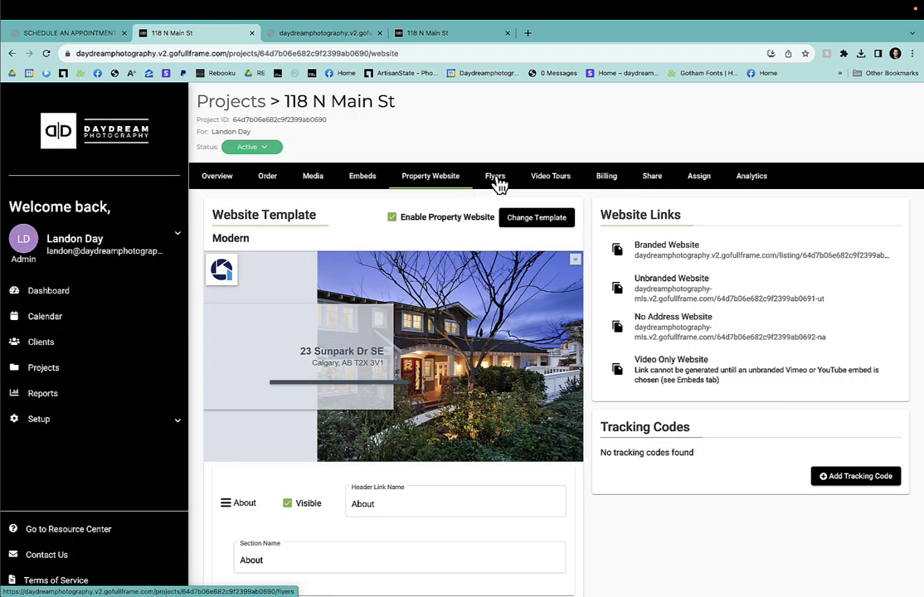
left_click(495, 177)
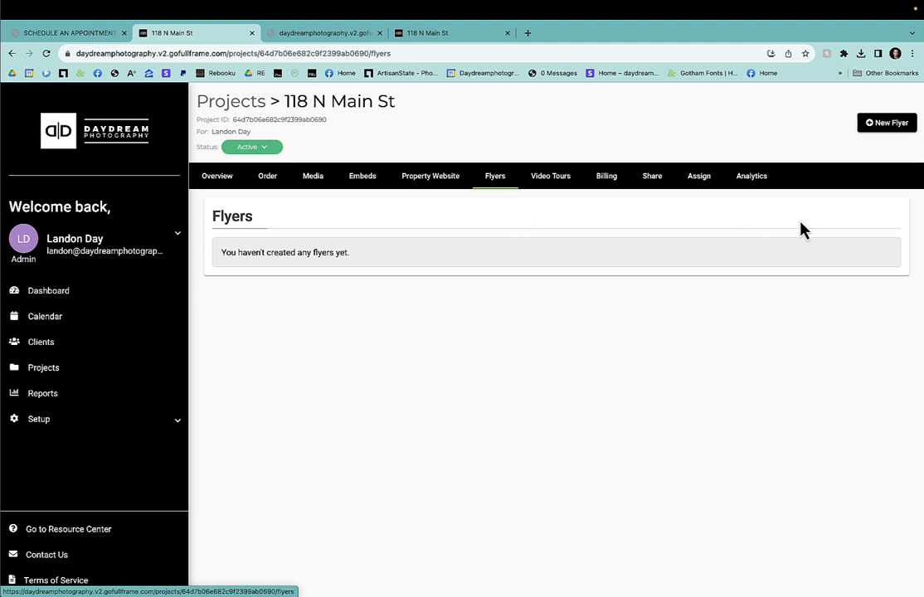
left_click(885, 132)
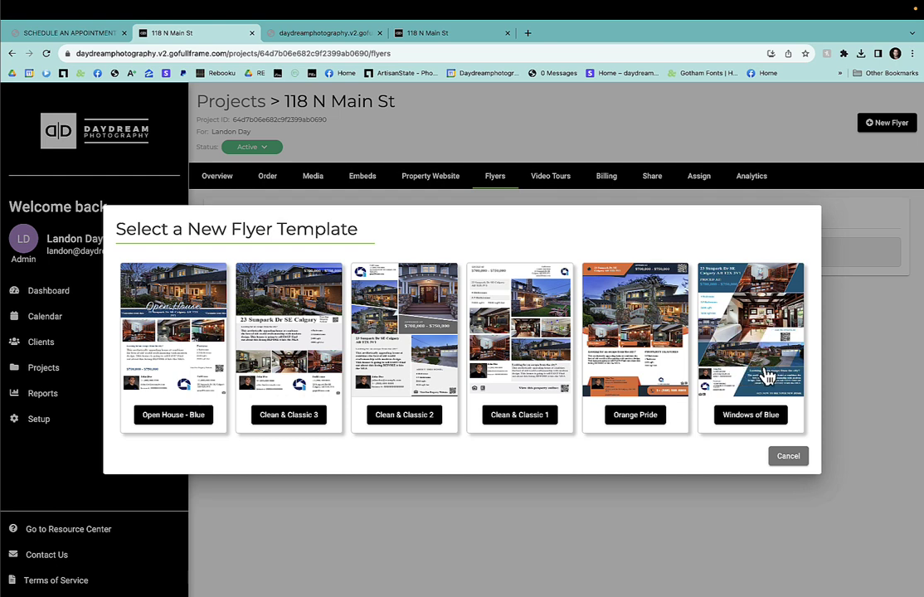
left_click(745, 426)
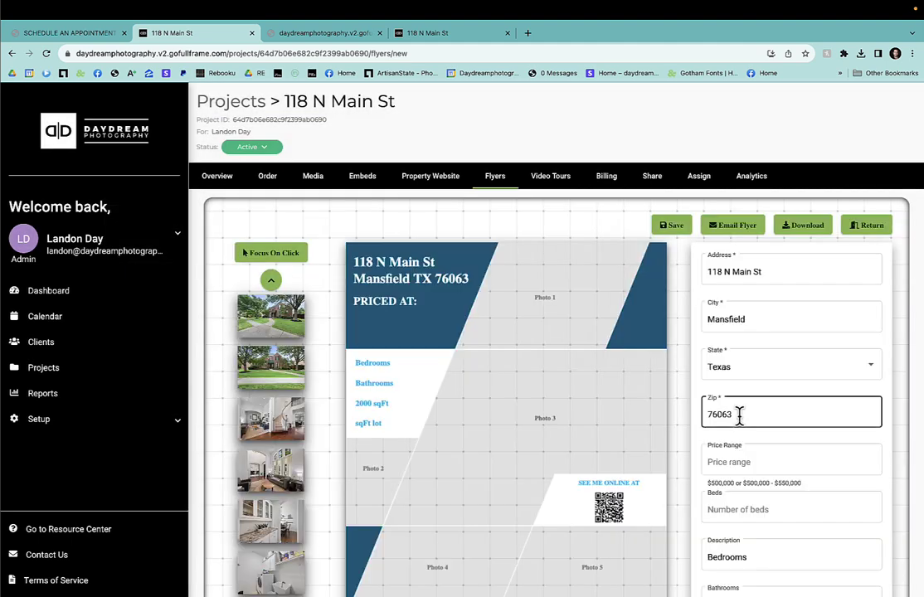
- Place the second front exterior photo in the flyer's Photo 3 slot, enlarged and positioned to fill it
scroll(691, 347, "down", 2)
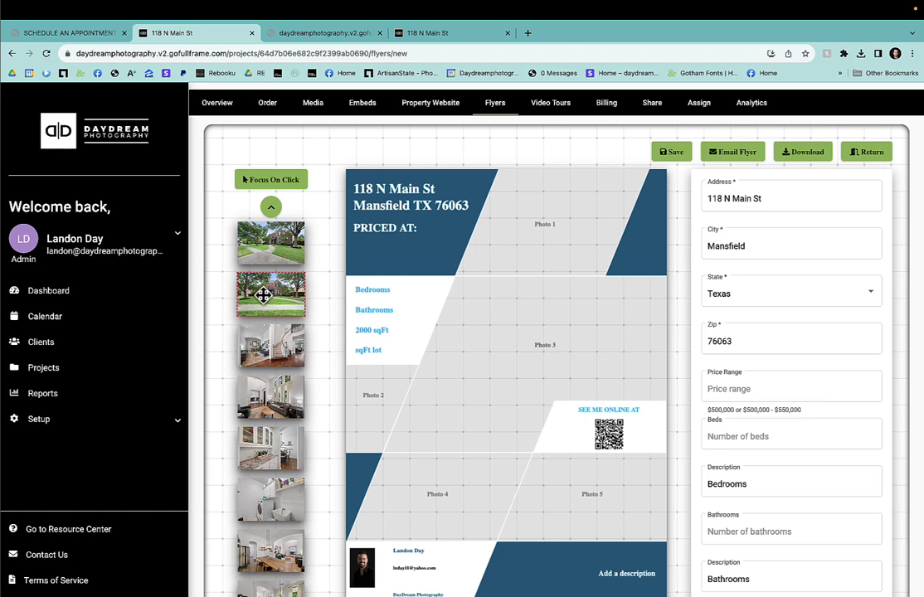
left_click_drag(266, 295, 457, 299)
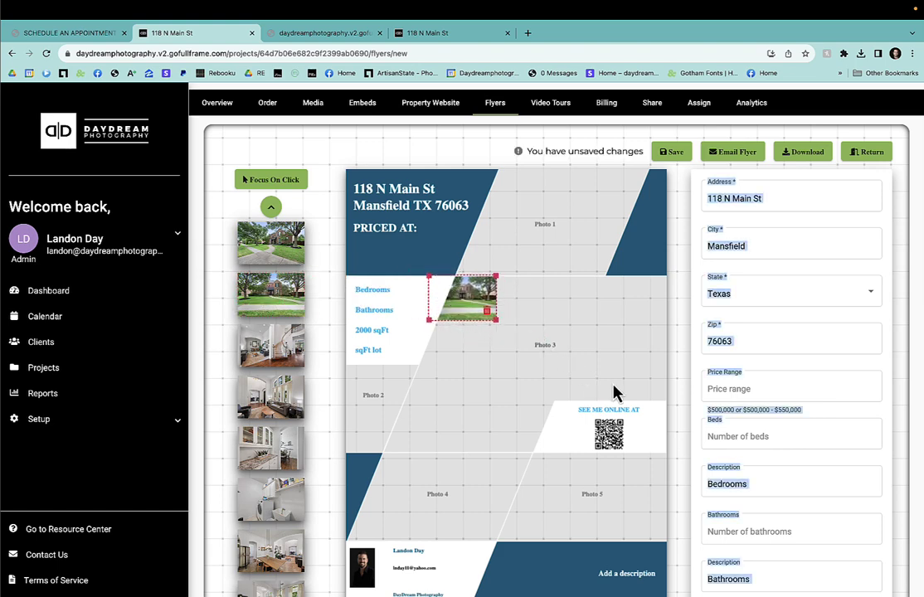
left_click_drag(489, 314, 679, 411)
left_click_drag(432, 462, 368, 487)
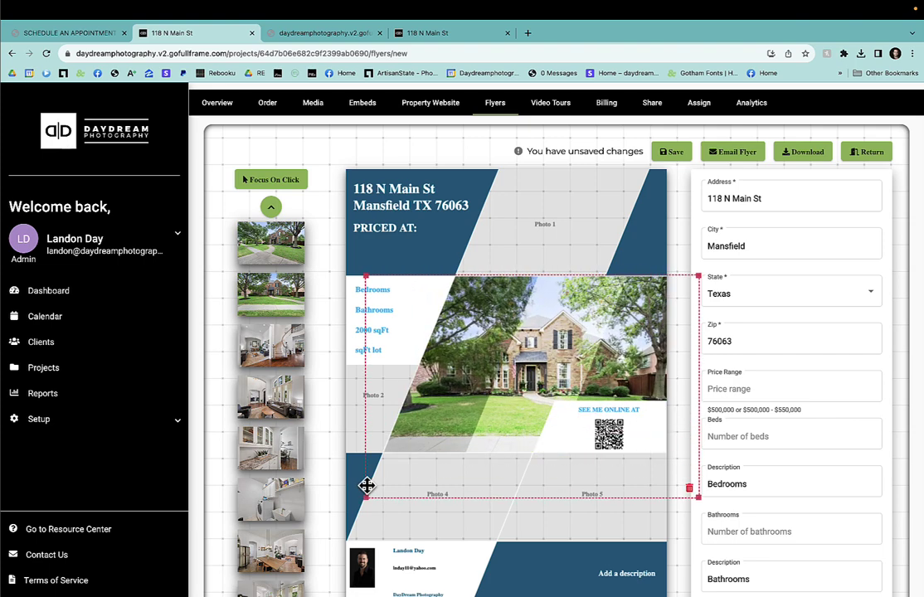
left_click_drag(415, 420, 416, 413)
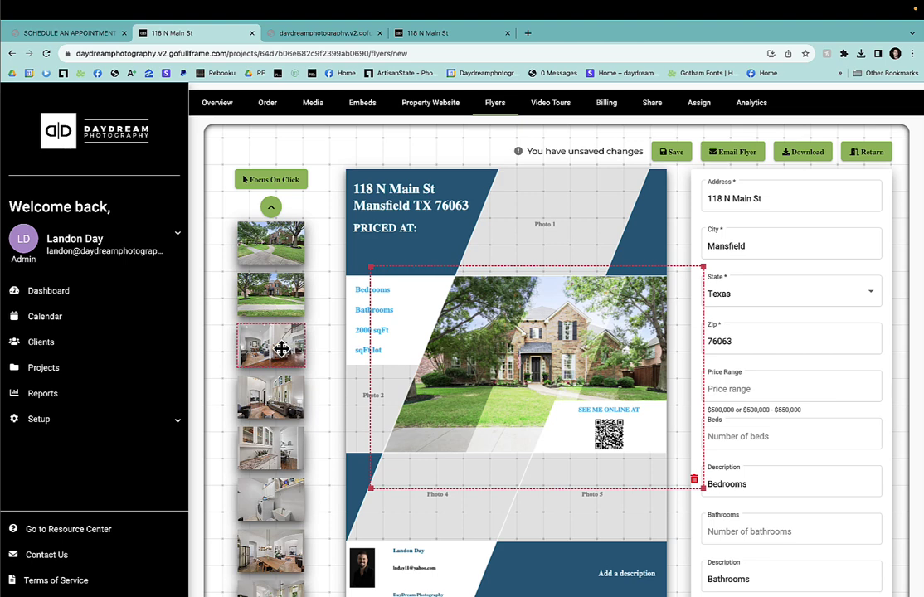
- Place the staircase photo in the flyer's Photo 1 slot, enlarged and positioned to fill it
left_click_drag(279, 347, 558, 190)
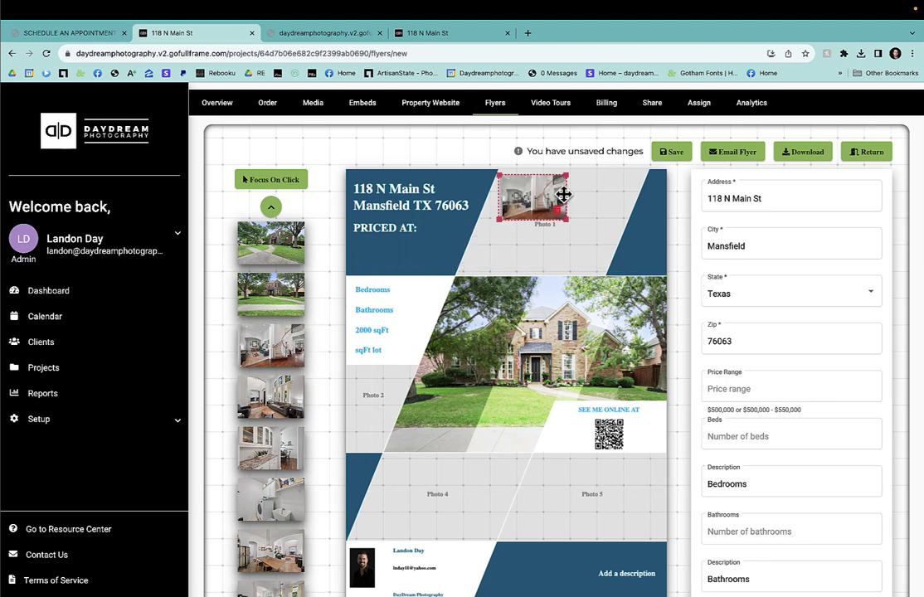
left_click_drag(505, 211, 424, 271)
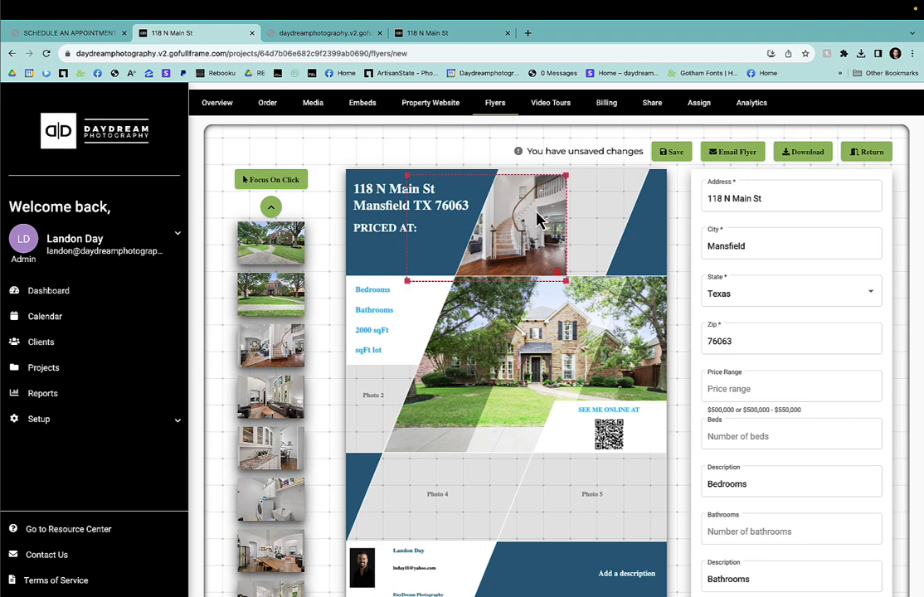
left_click_drag(566, 176, 657, 147)
left_click_drag(423, 233, 502, 238)
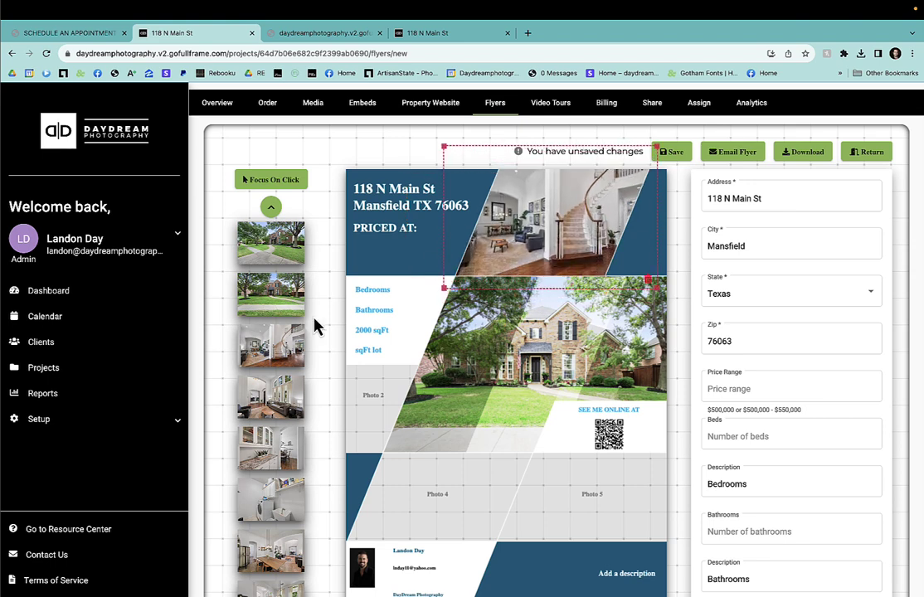
- Fill the flyer's Photo 4 slot with the sofa living room photo and Photo 5 with the dining table photo
left_click_drag(267, 392, 552, 420)
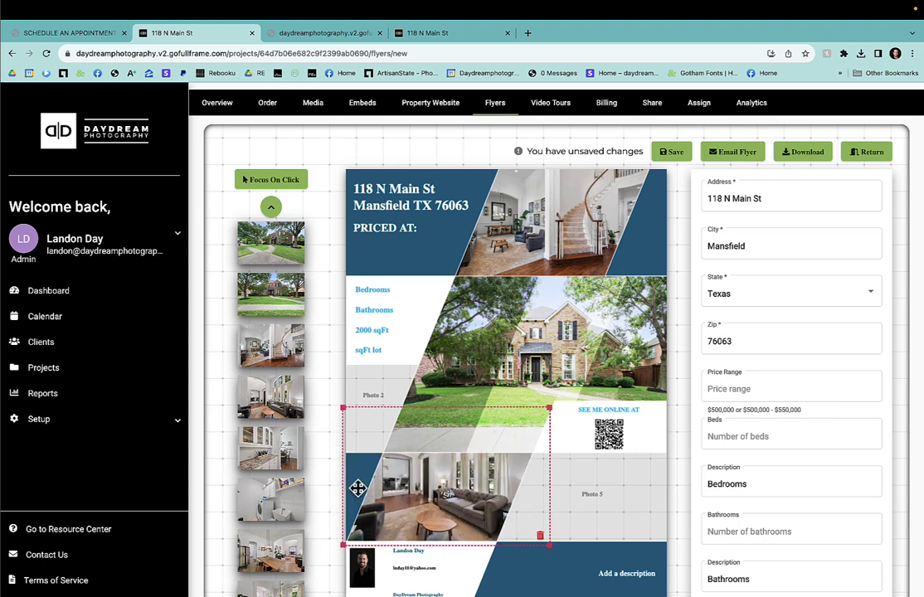
left_click_drag(259, 542, 458, 564)
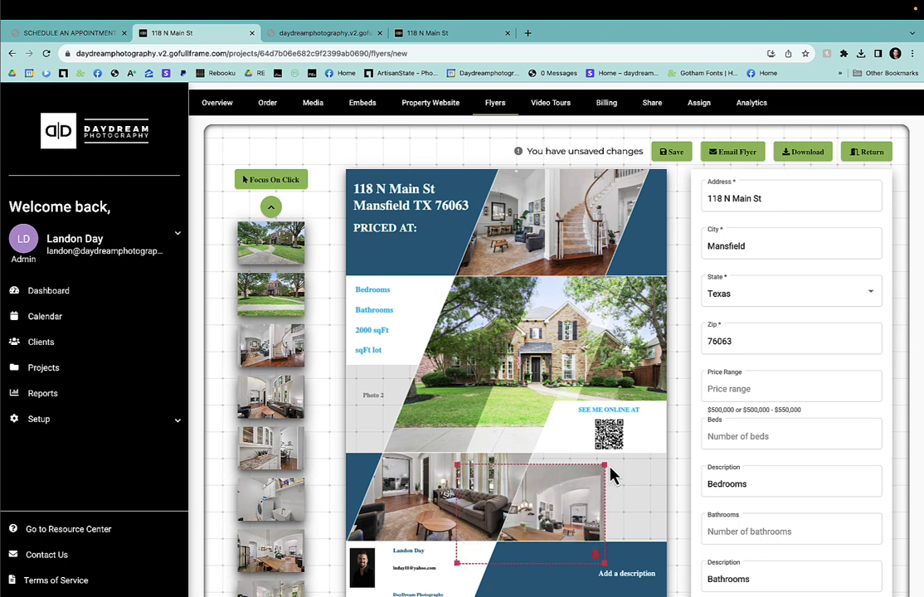
left_click_drag(600, 470, 636, 458)
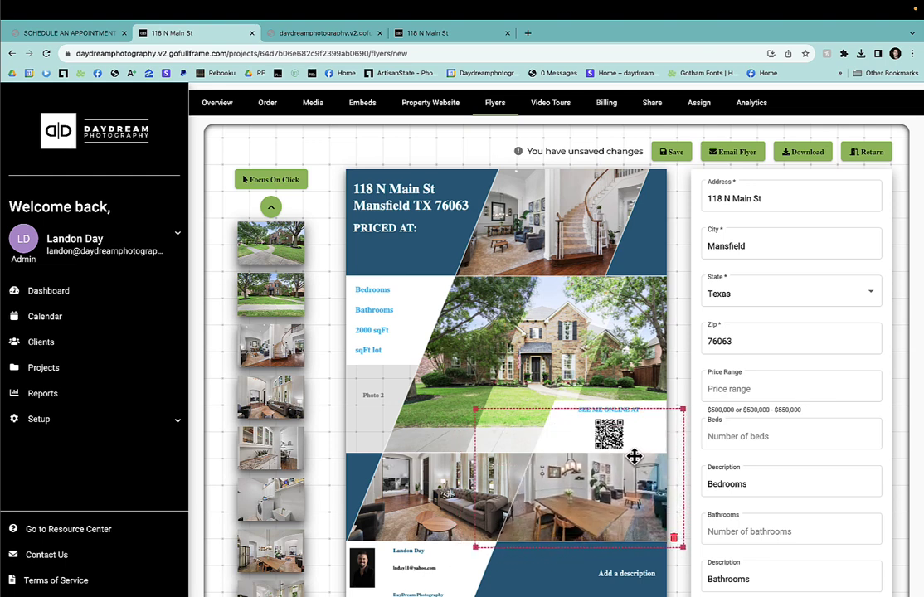
- Fill the flyer's Photo 2 slot with the sitting room photo showing framed wall art, from the second page of photos
scroll(289, 533, "down", 2)
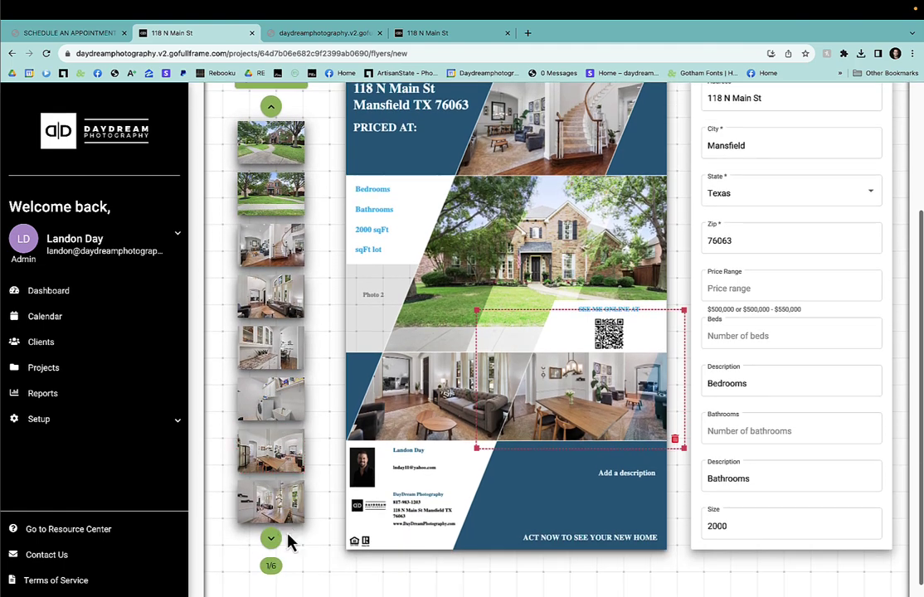
left_click(271, 539)
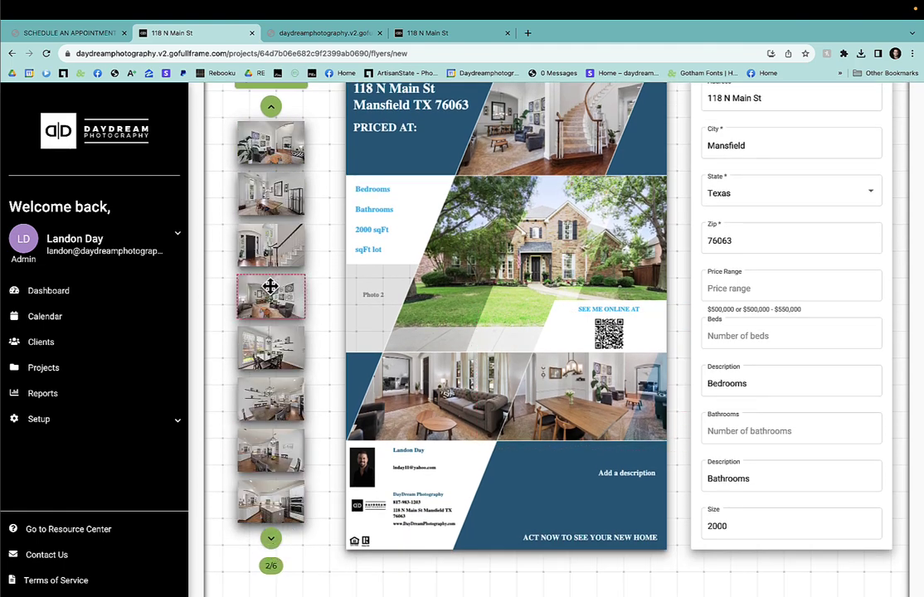
left_click_drag(271, 290, 270, 359)
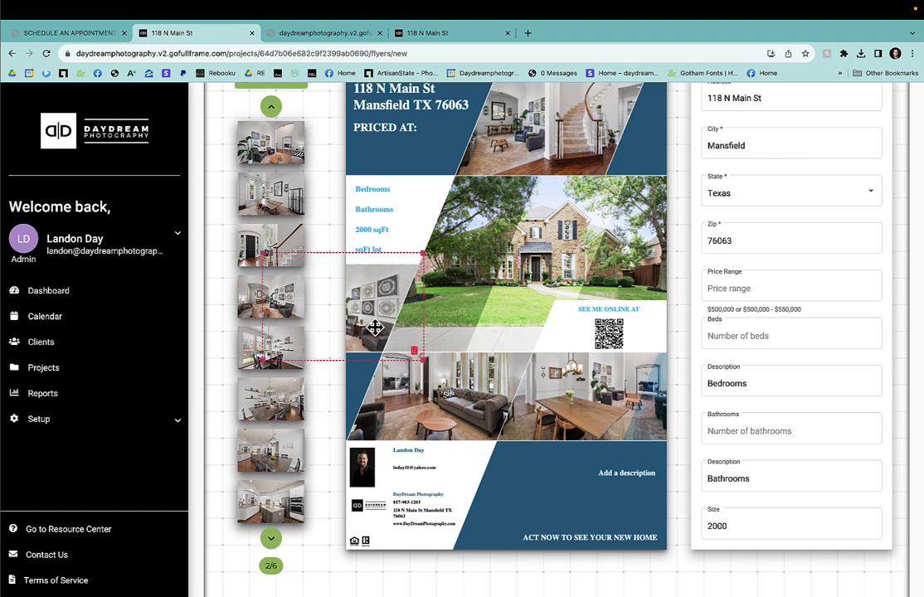
left_click_drag(385, 313, 399, 317)
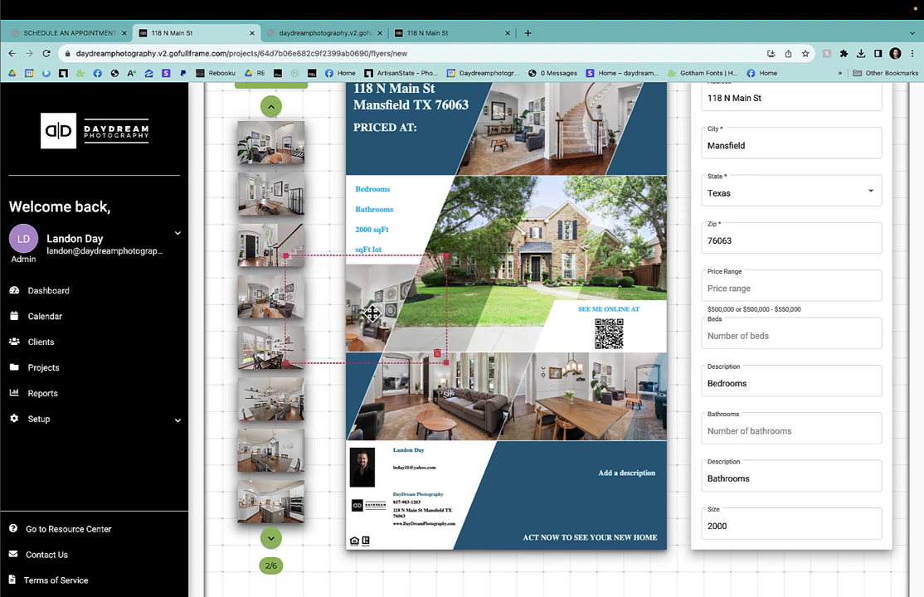
- Review the whole flyer layout and return to the project's flyer list without saving
scroll(560, 465, "up", 2)
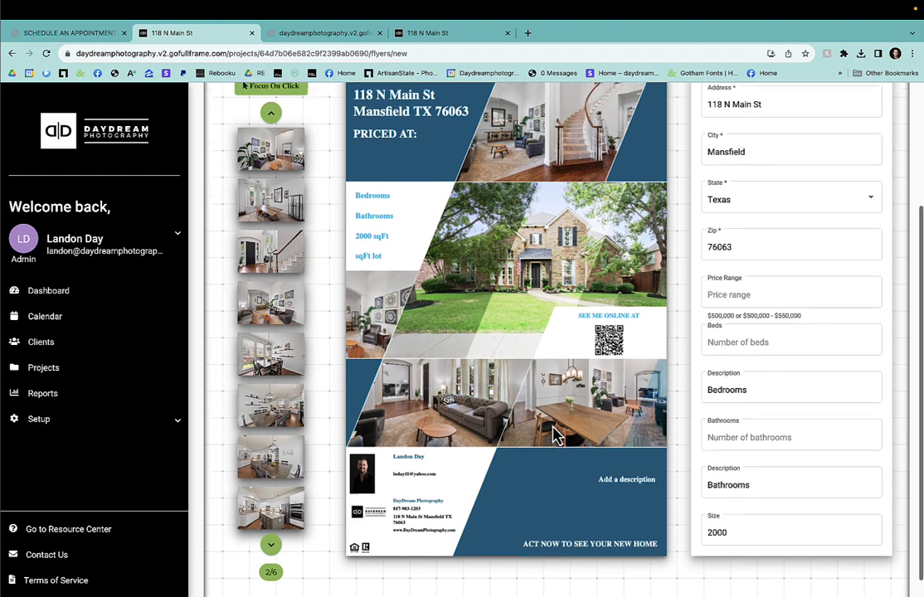
scroll(556, 435, "down", 1)
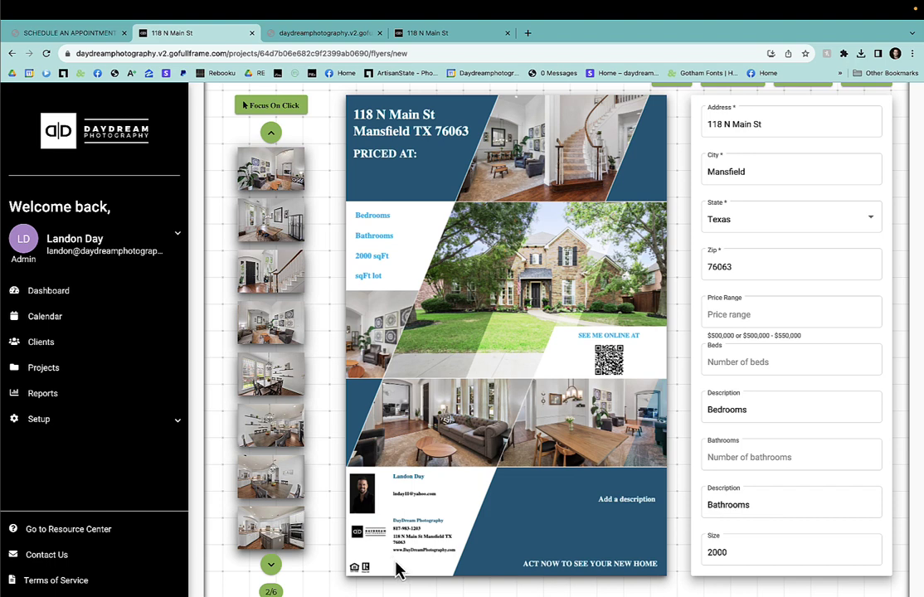
scroll(679, 373, "up", 1)
scroll(679, 373, "up", 2)
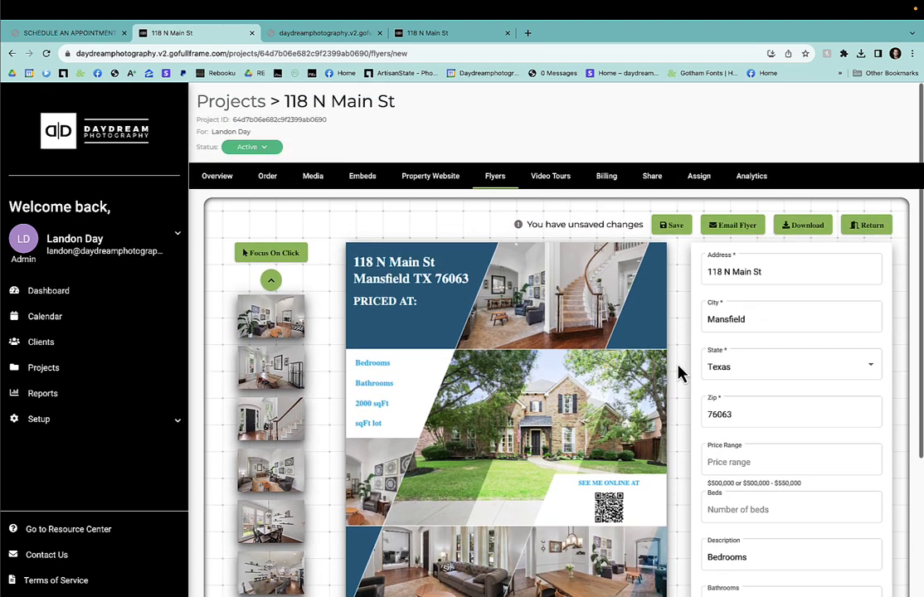
scroll(678, 374, "down", 1)
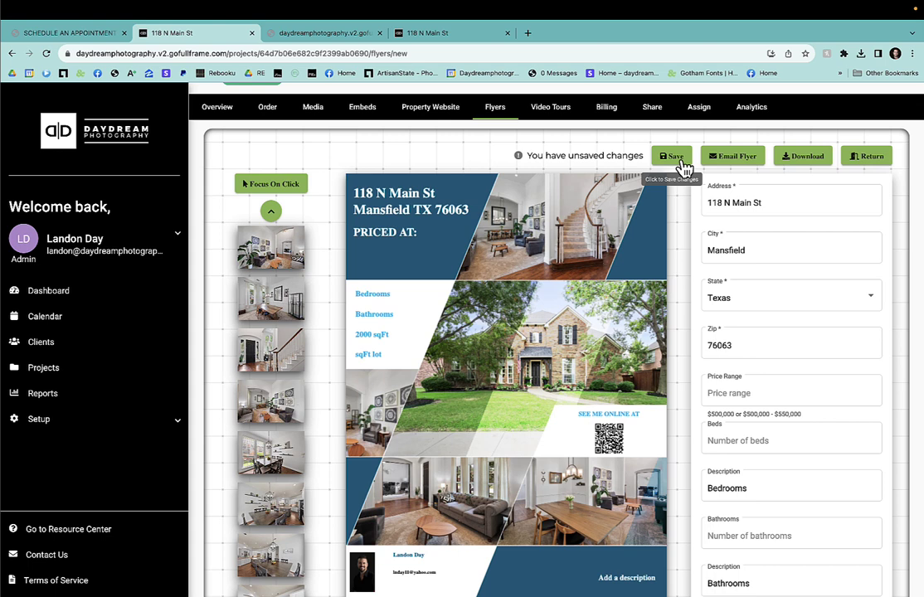
left_click(872, 156)
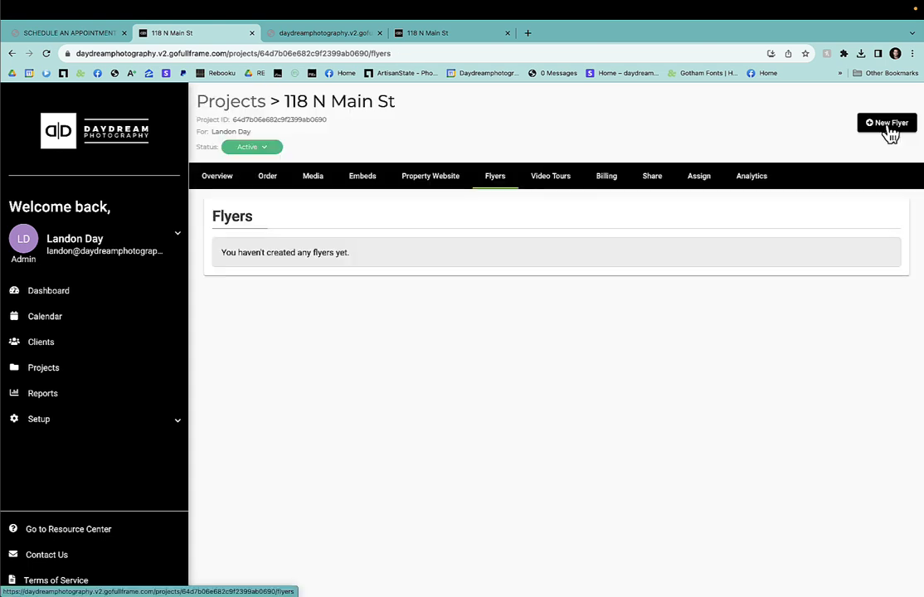